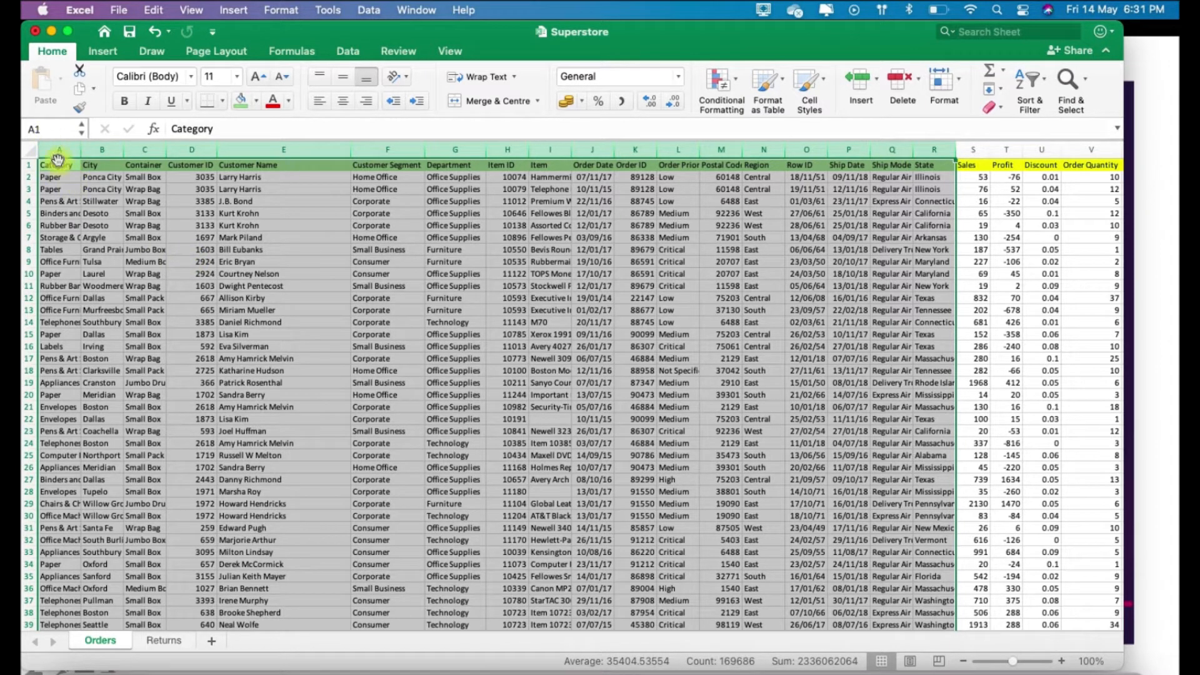
- Examine the Orders sheet's column headers, comparing the green dimension columns with the yellow measure columns from Sales to Number of Records
click(97, 166)
click(144, 166)
scroll(319, 178, down, 1)
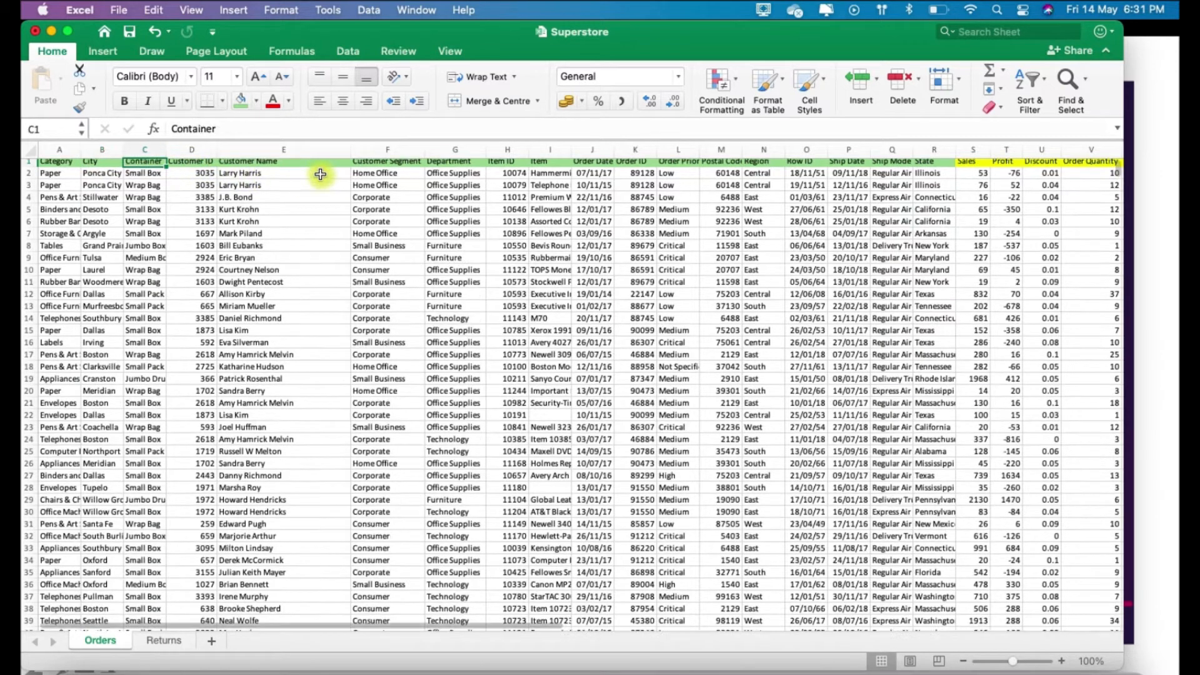
scroll(324, 196, up, 1)
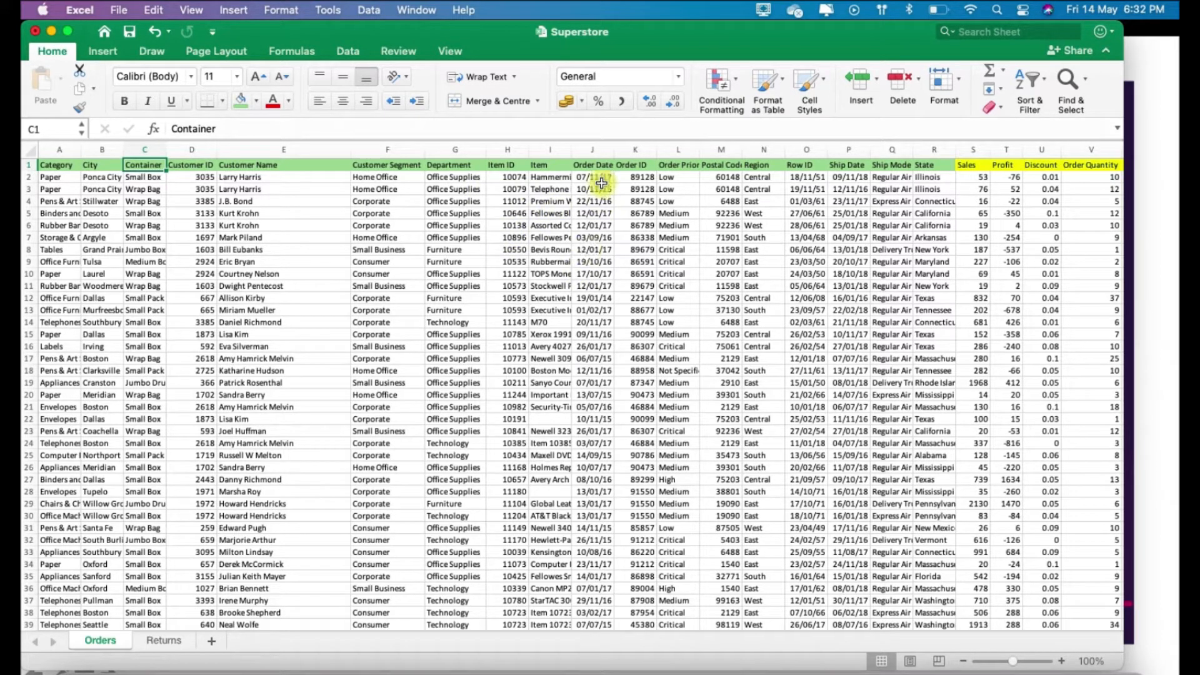
scroll(684, 196, right, 3)
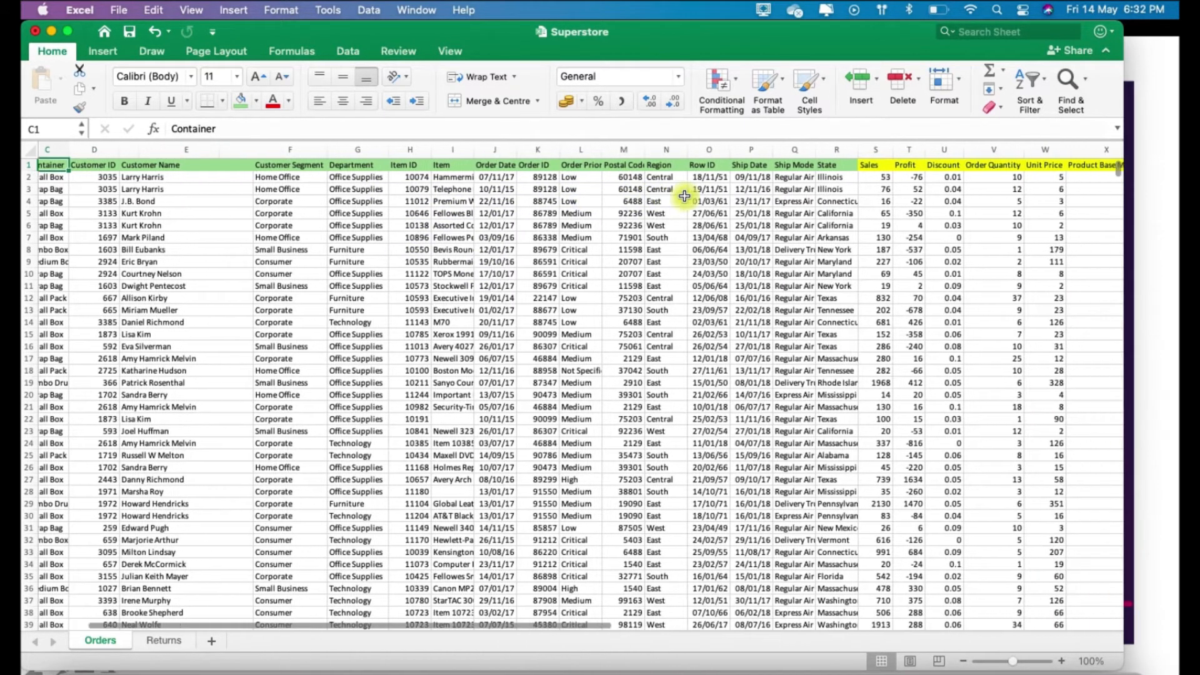
scroll(636, 203, right, 3)
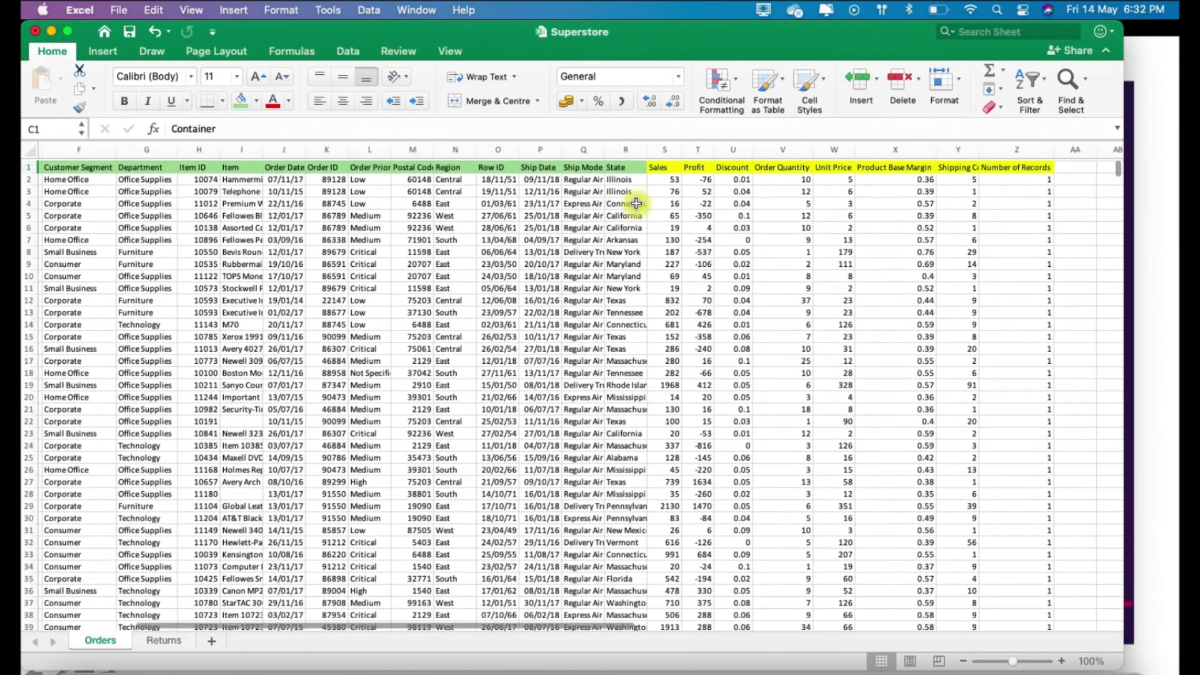
scroll(342, 213, left, 2)
scroll(342, 213, left, 4)
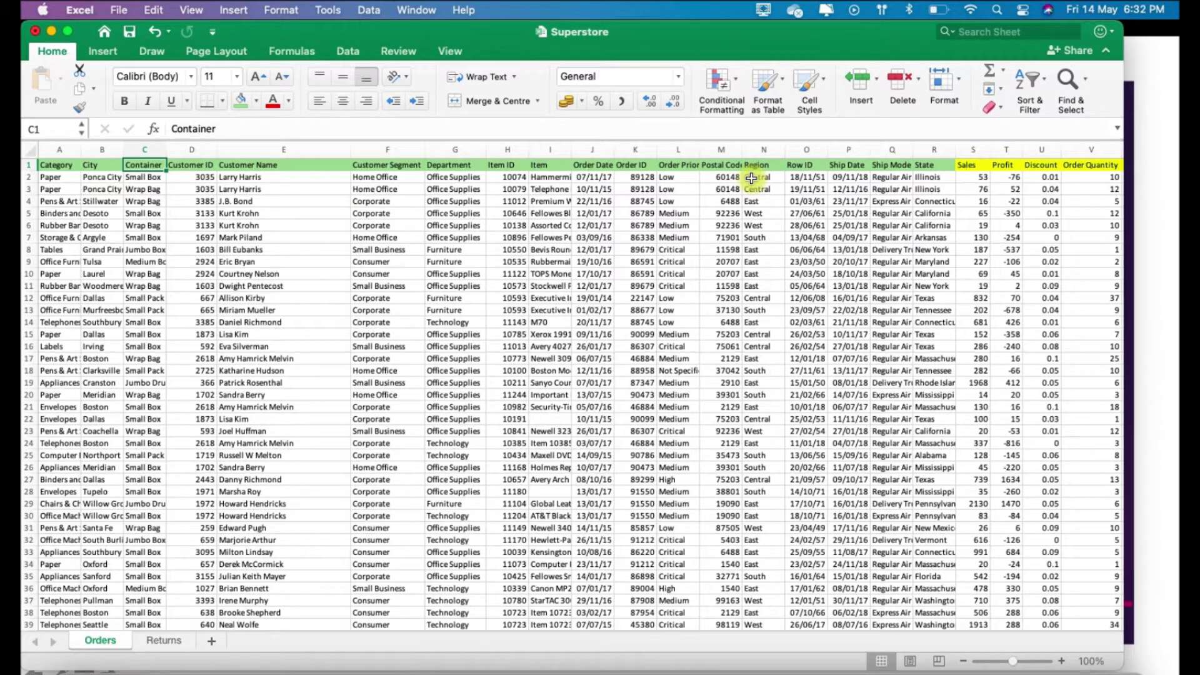
scroll(853, 244, right, 6)
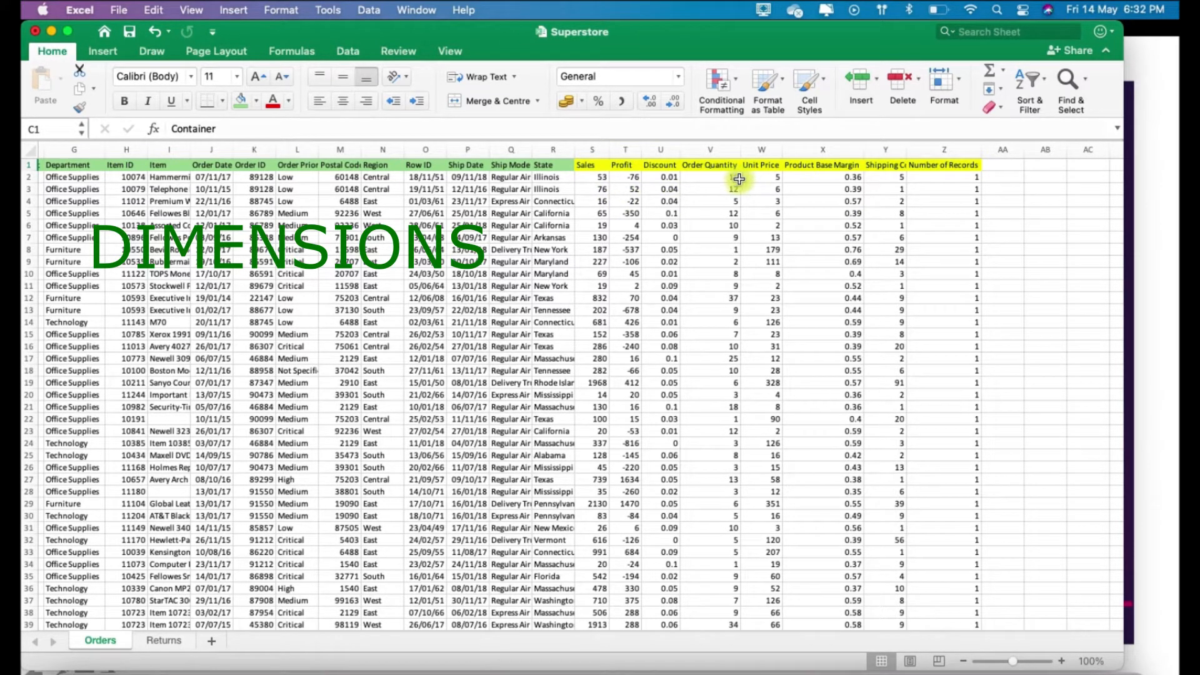
click(876, 172)
click(913, 166)
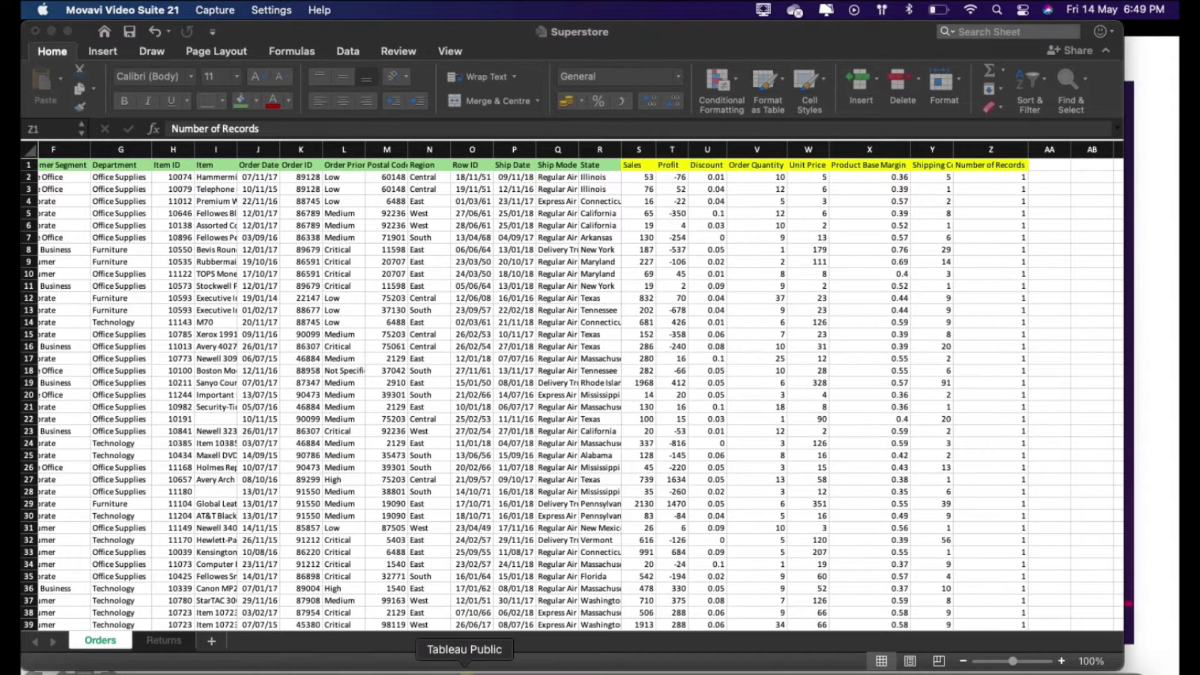
- Switch to Tableau Public and place the Sales measure on Text in Sheet 1
click(464, 667)
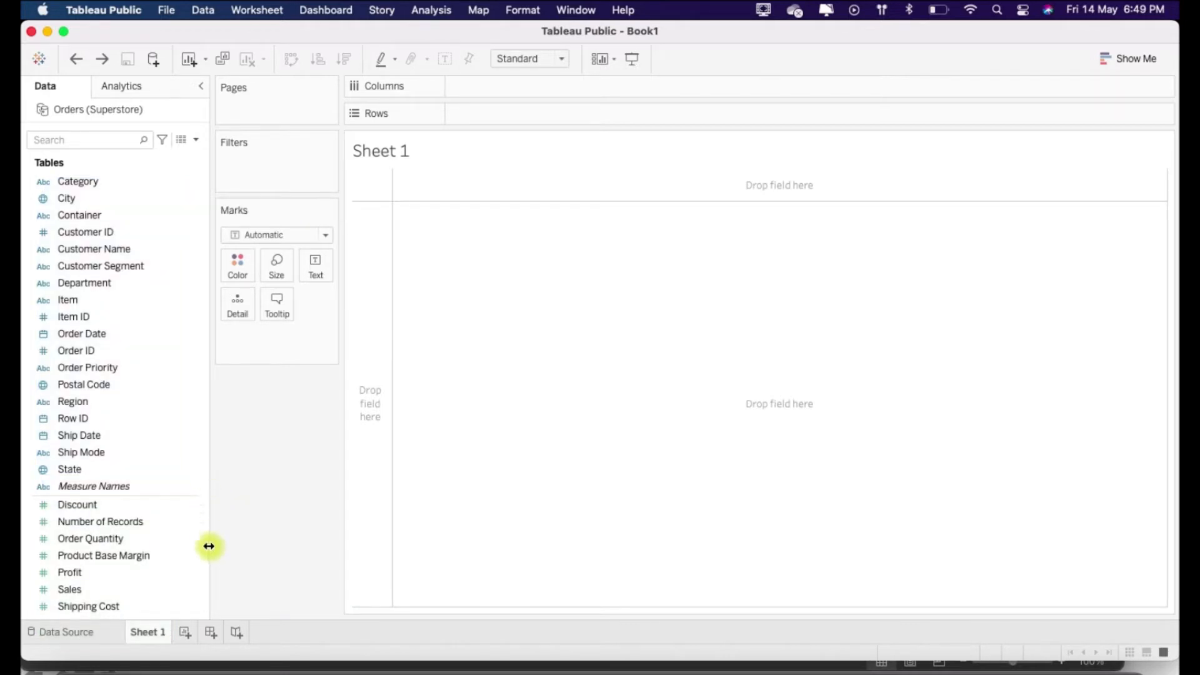
click(128, 573)
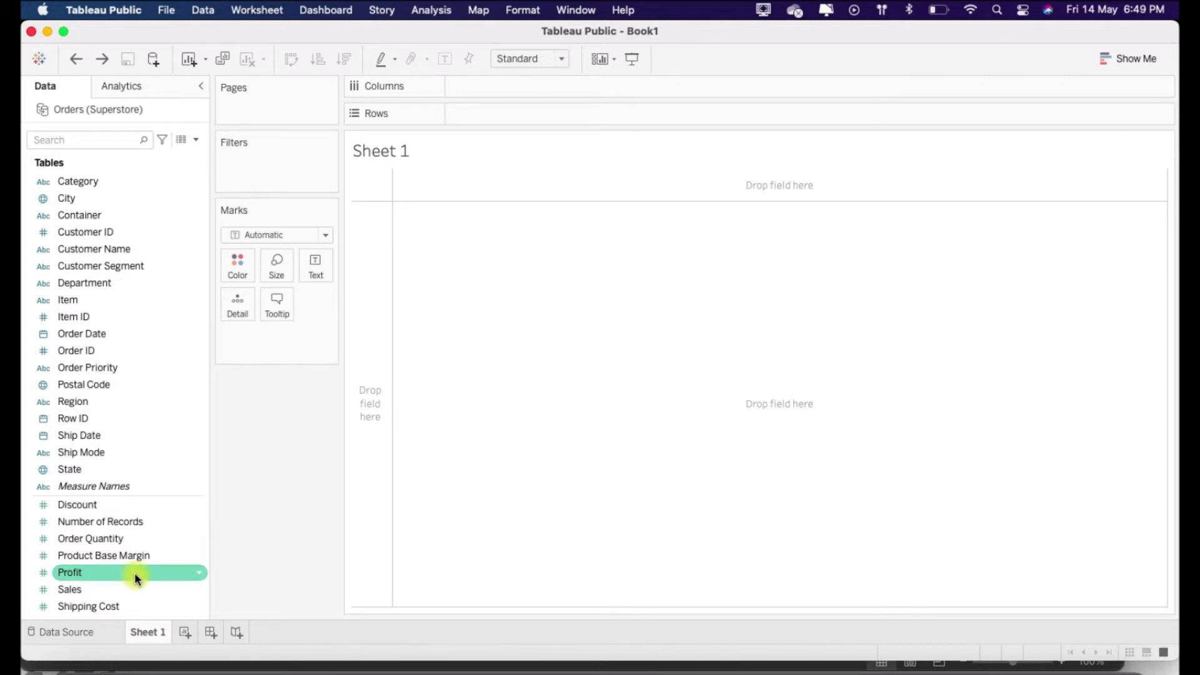
click(73, 589)
drag(72, 588, 319, 266)
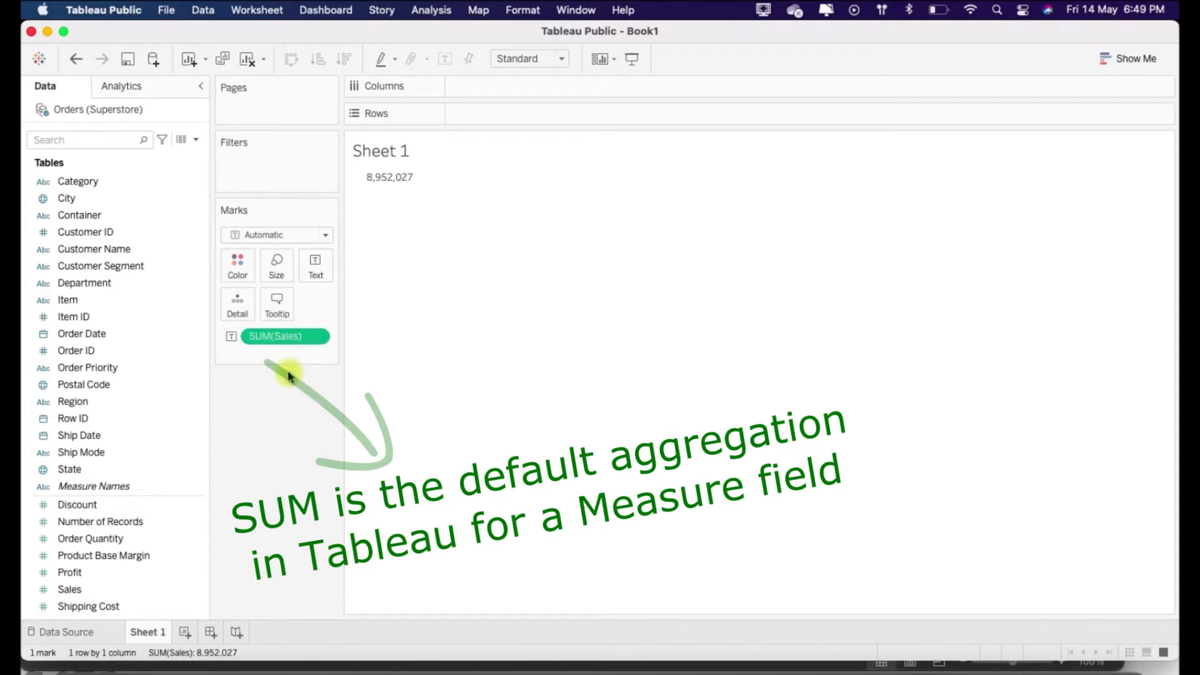
- Take Sales off the Text mark, place it on the Sheet 1 canvas again, and remove it
drag(276, 334, 259, 504)
drag(72, 589, 558, 253)
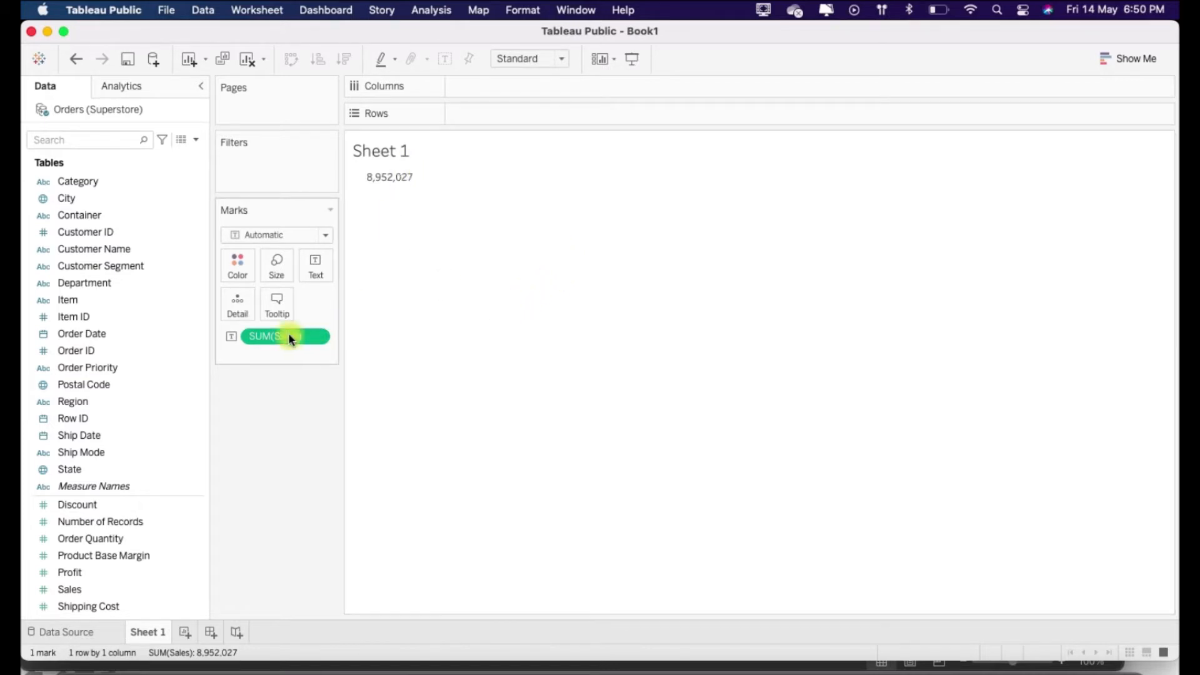
drag(284, 339, 141, 629)
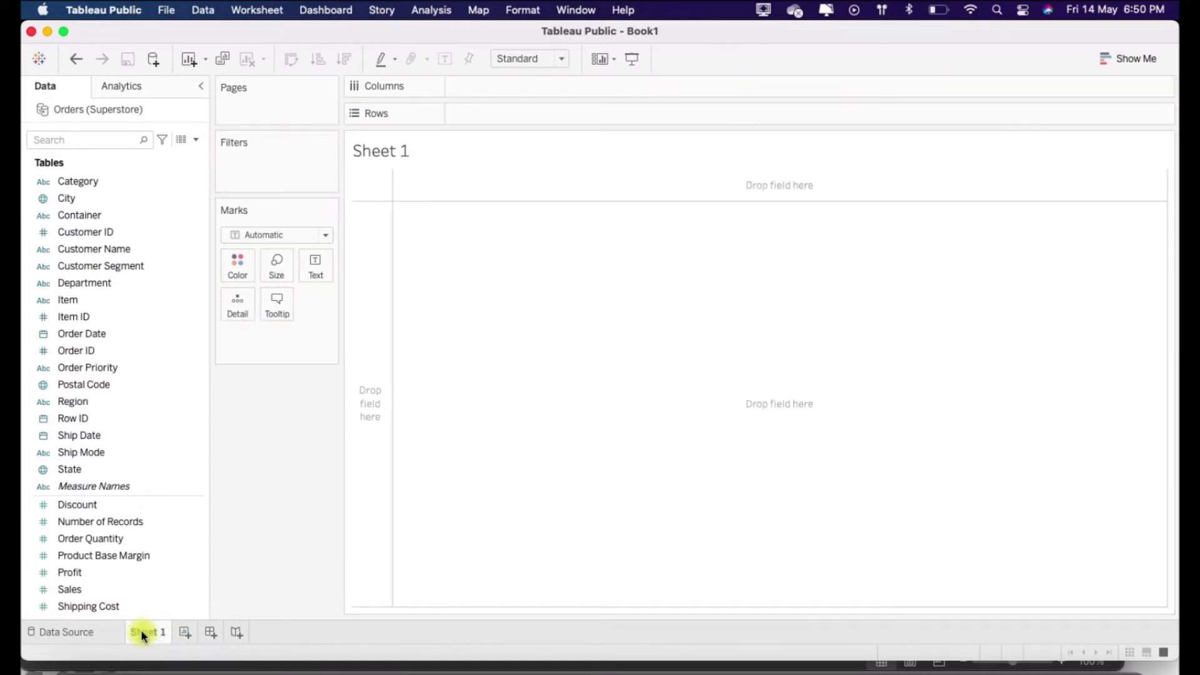
- Plot Sales on Rows against Profit on Columns, and move Profit to Rows after Sales
click(75, 589)
double_click(75, 590)
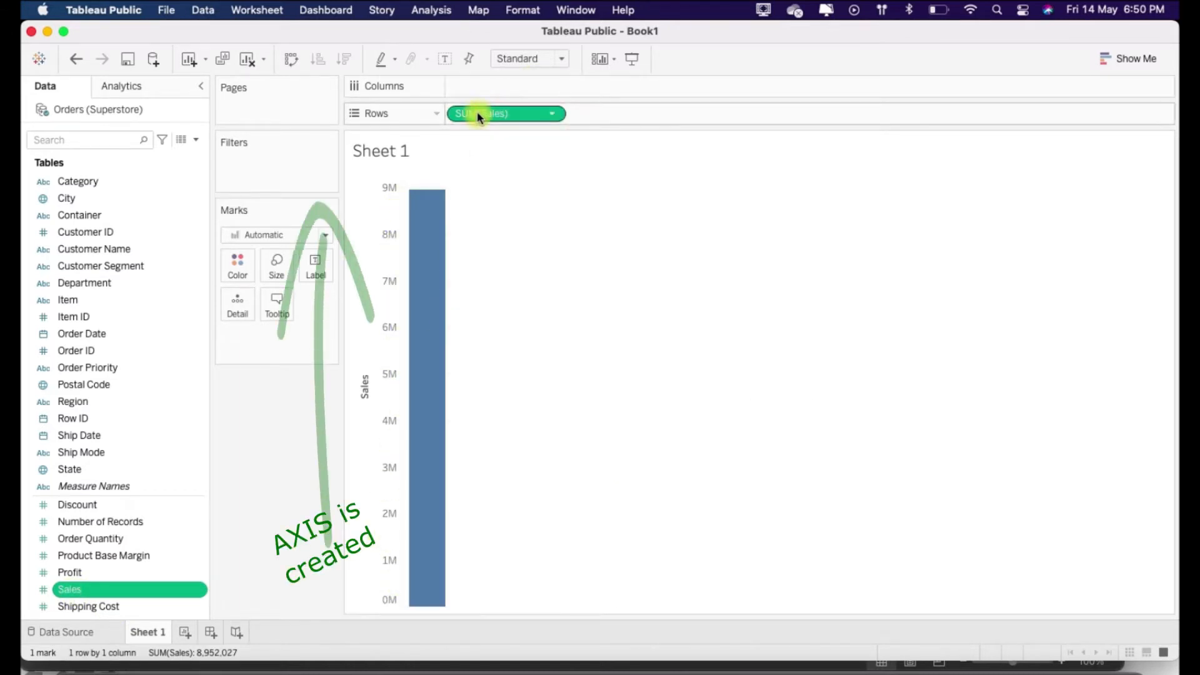
double_click(76, 576)
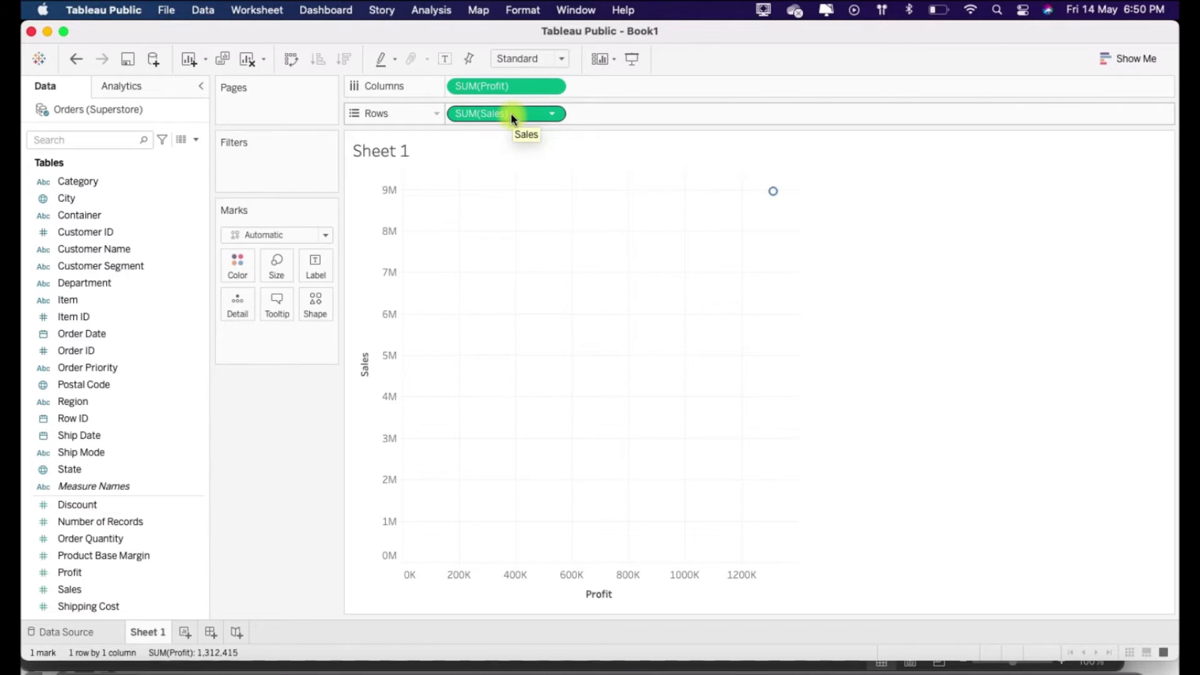
mouse_move(777, 195)
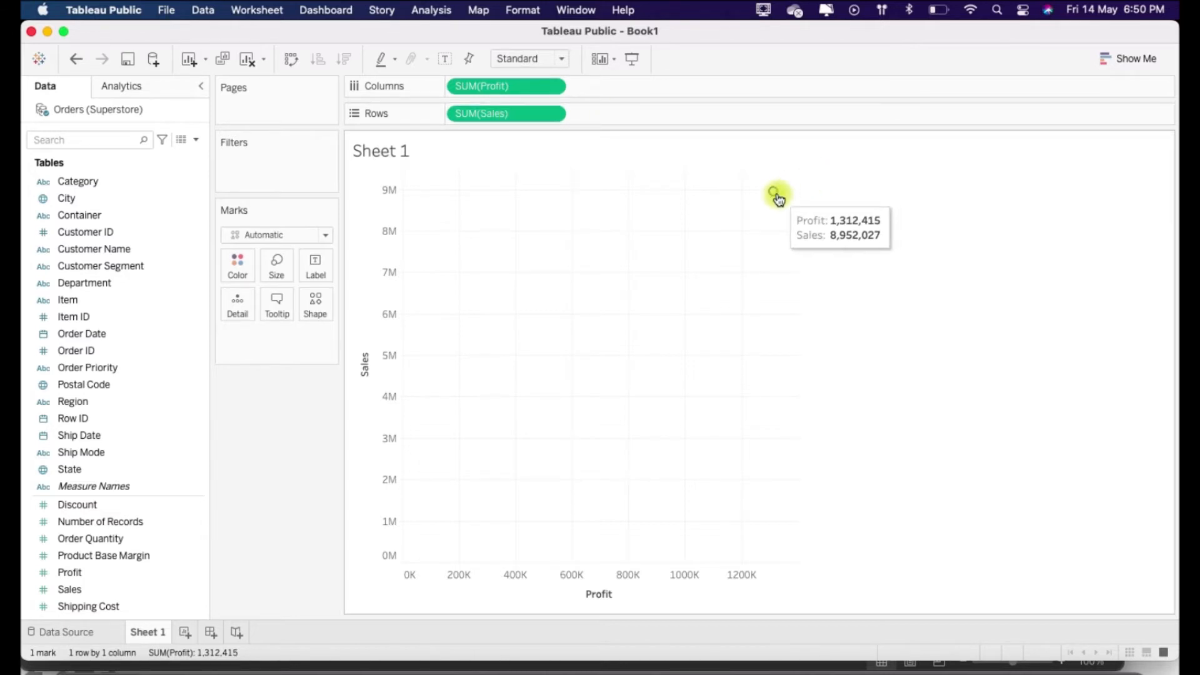
drag(498, 88, 618, 118)
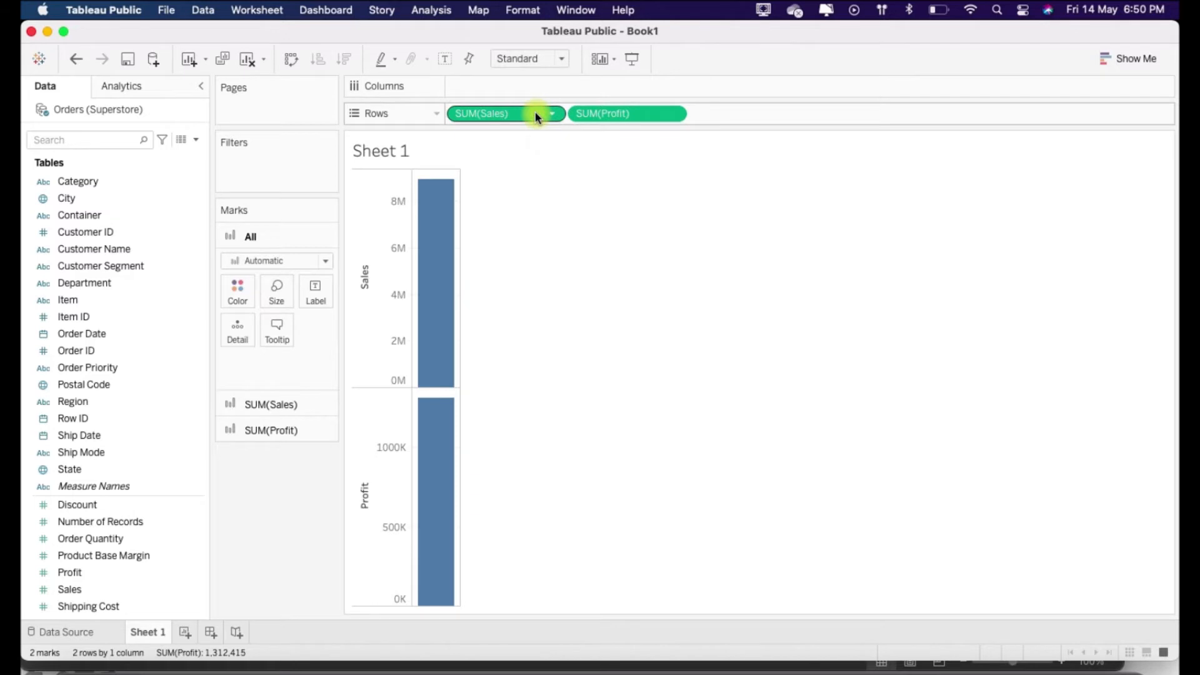
- Set the default aggregation of the Sales field to Average
right_click(76, 586)
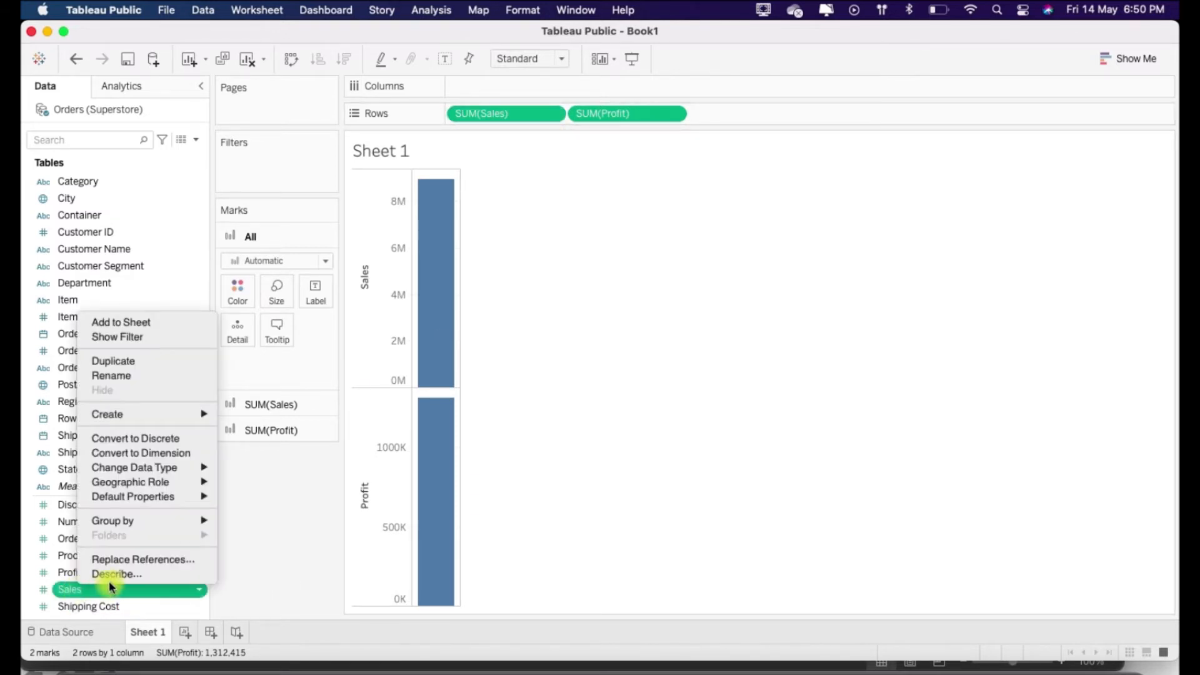
mouse_move(189, 503)
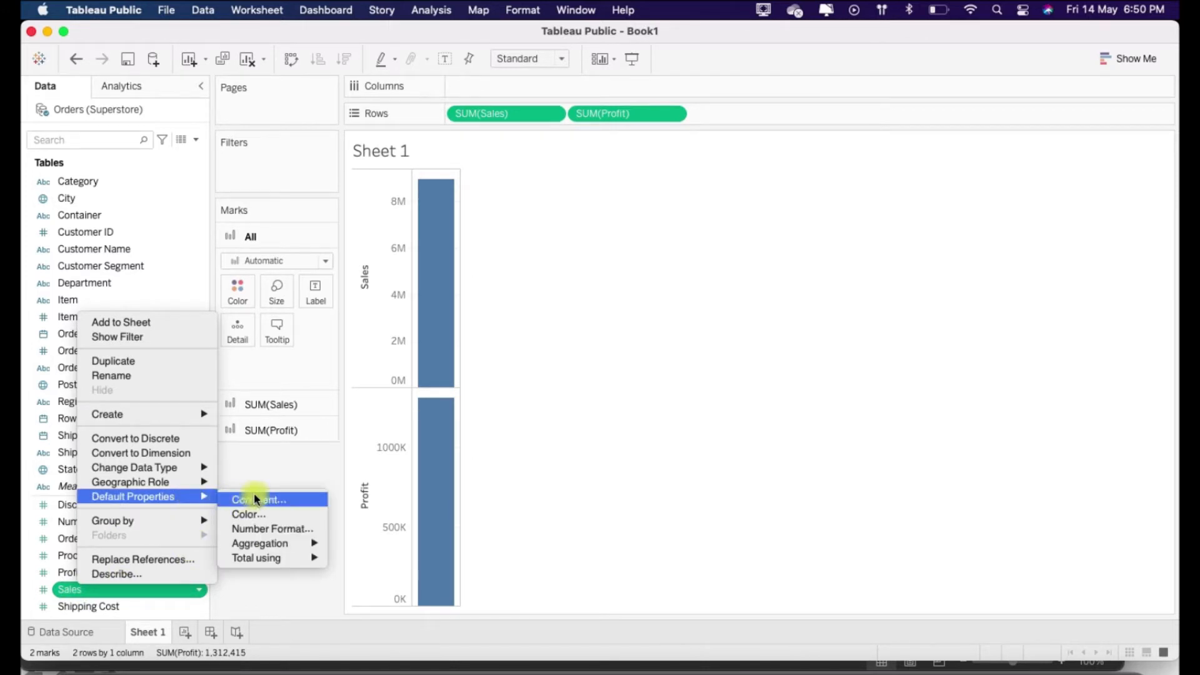
mouse_move(292, 550)
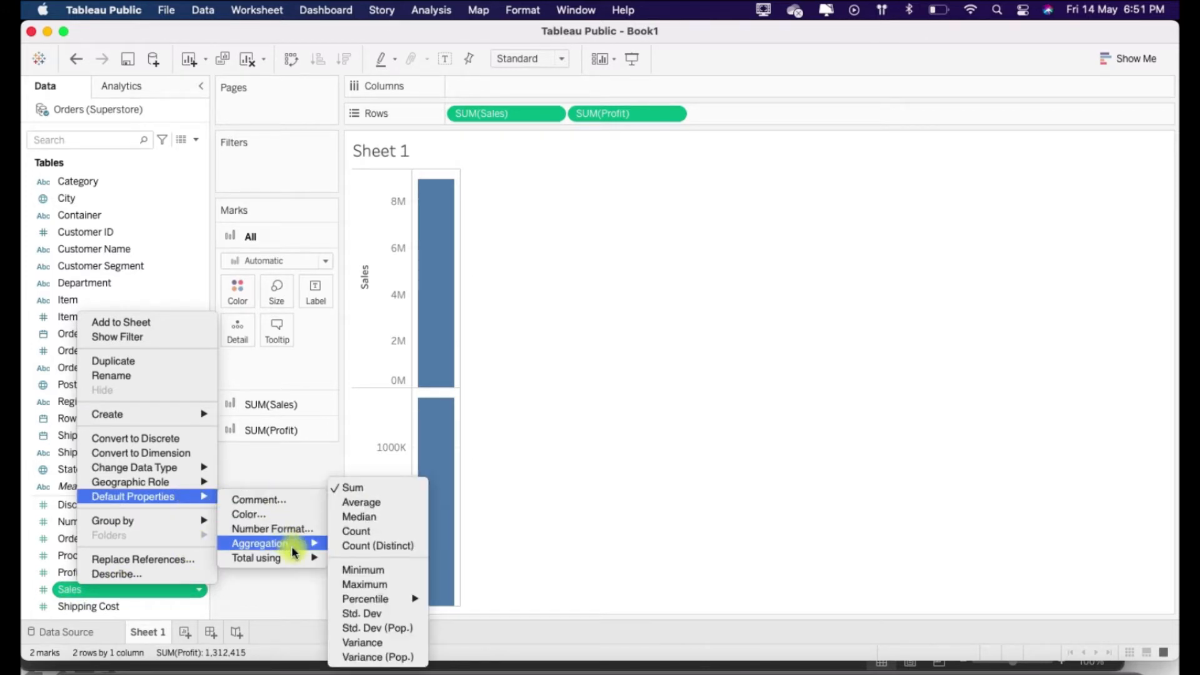
click(374, 504)
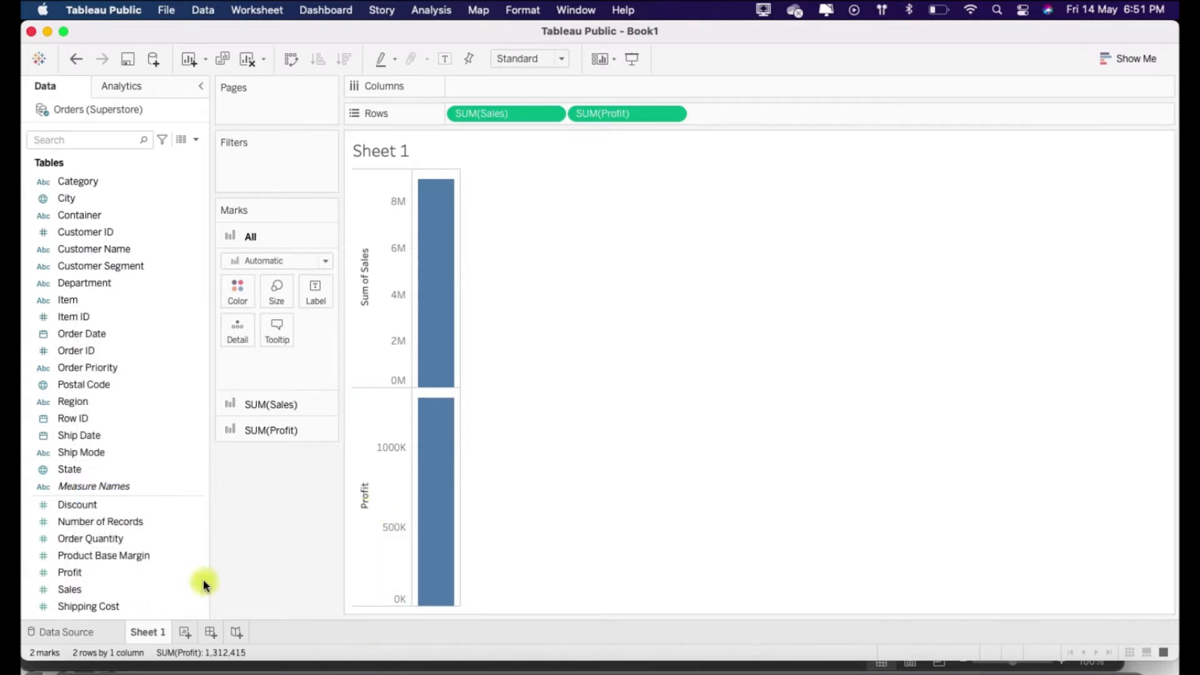
- Replace the Sales pill on Rows with a fresh Sales field after Profit and override its aggregation to Sum
drag(506, 116, 284, 498)
drag(73, 607, 576, 115)
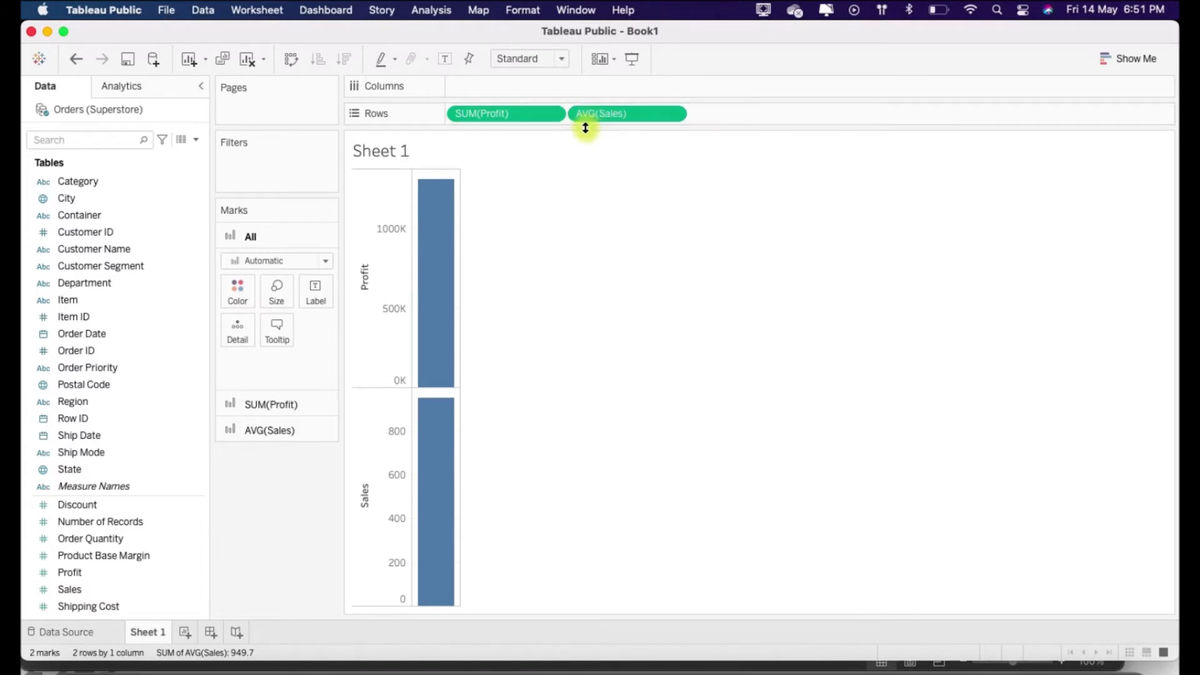
click(672, 114)
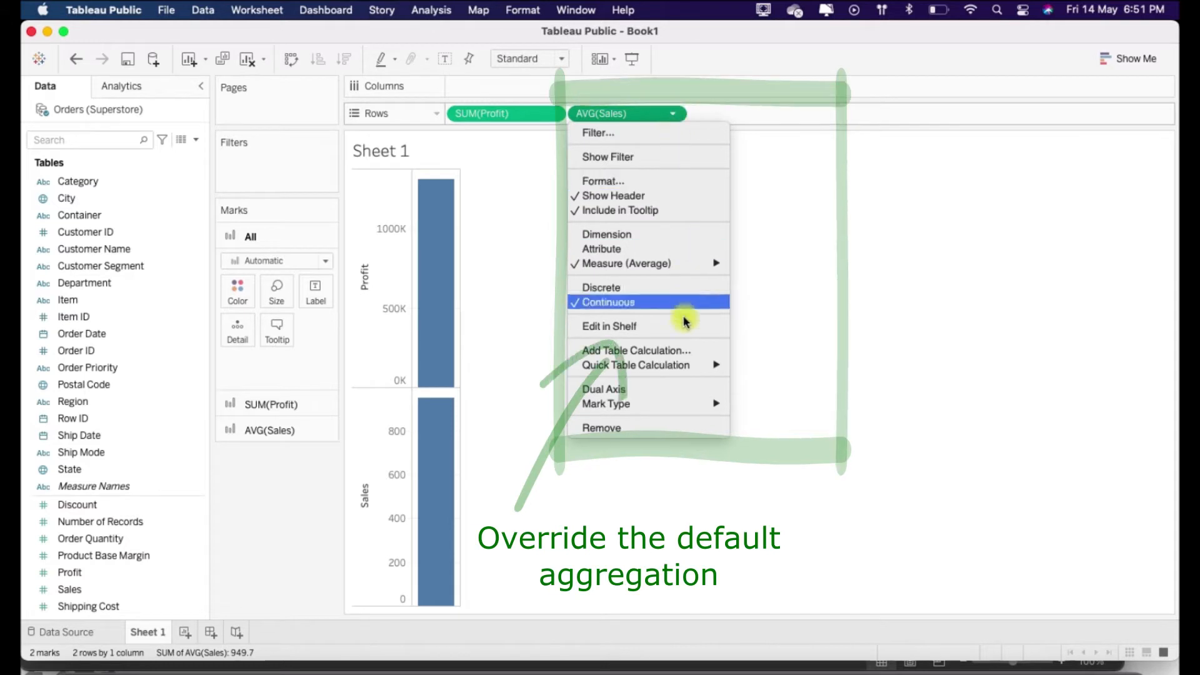
mouse_move(686, 262)
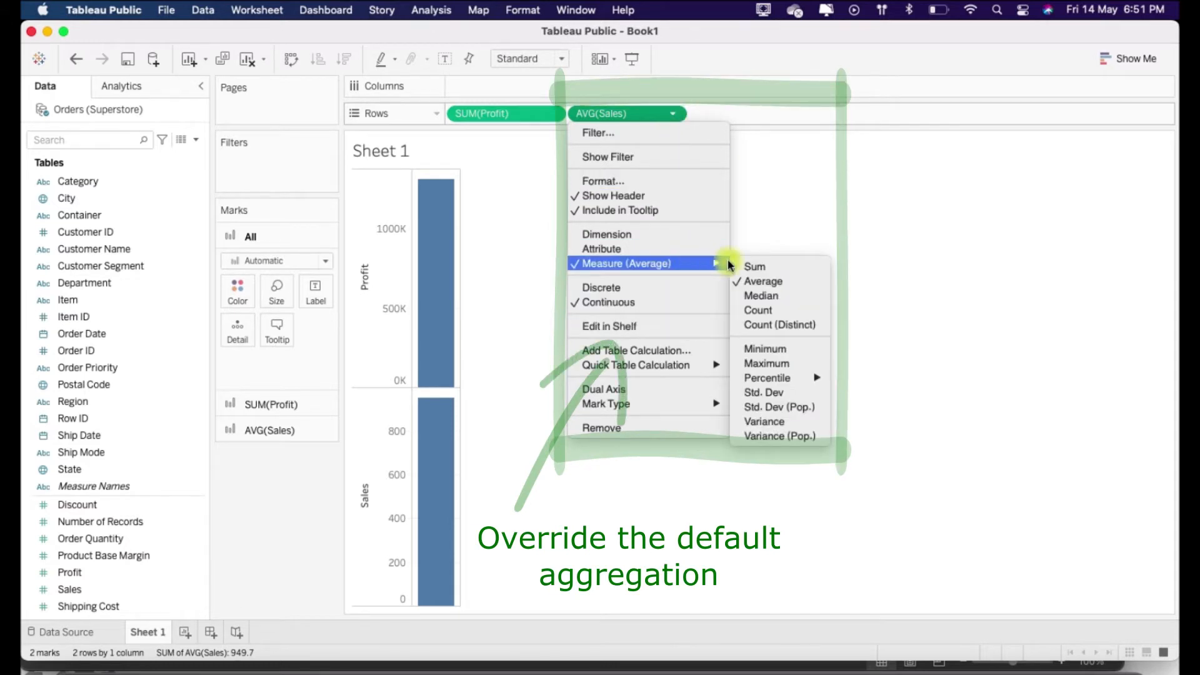
click(770, 264)
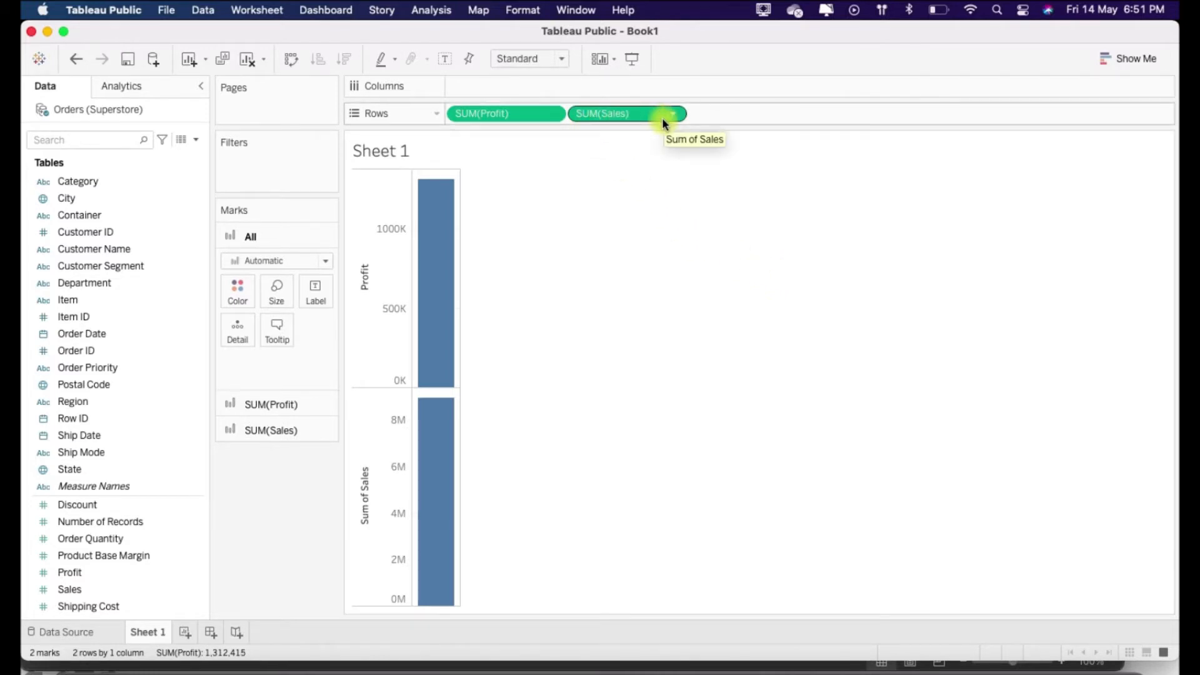
- Create a new worksheet with Sales on Rows at its default aggregation, and return to Sheet 1
click(185, 632)
double_click(76, 590)
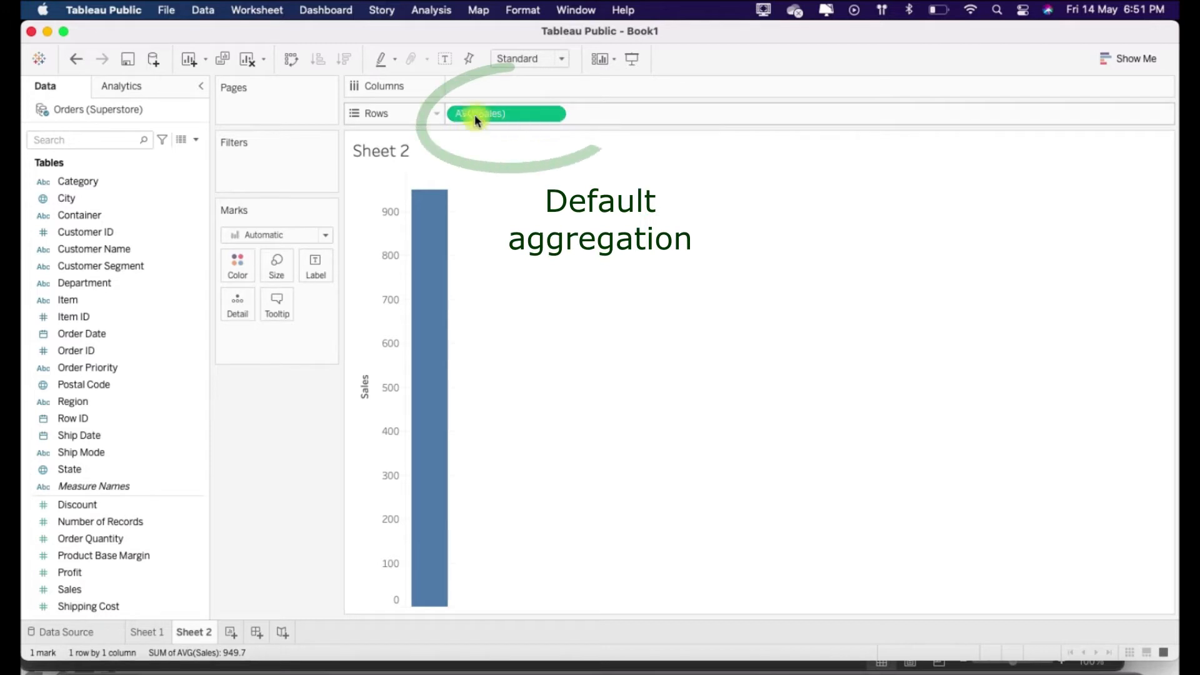
click(137, 631)
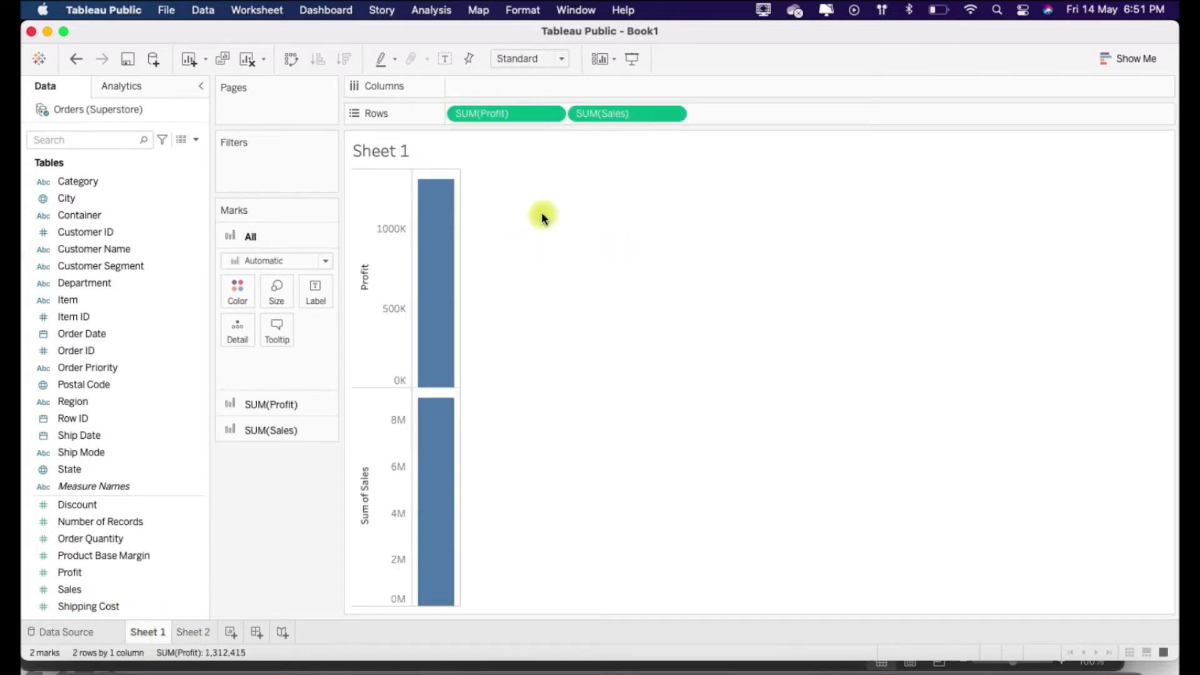
- Empty Sheet 1 by removing Sales and Profit from Rows, adding Sales once more and clearing it again
drag(581, 113, 728, 25)
drag(490, 113, 769, 49)
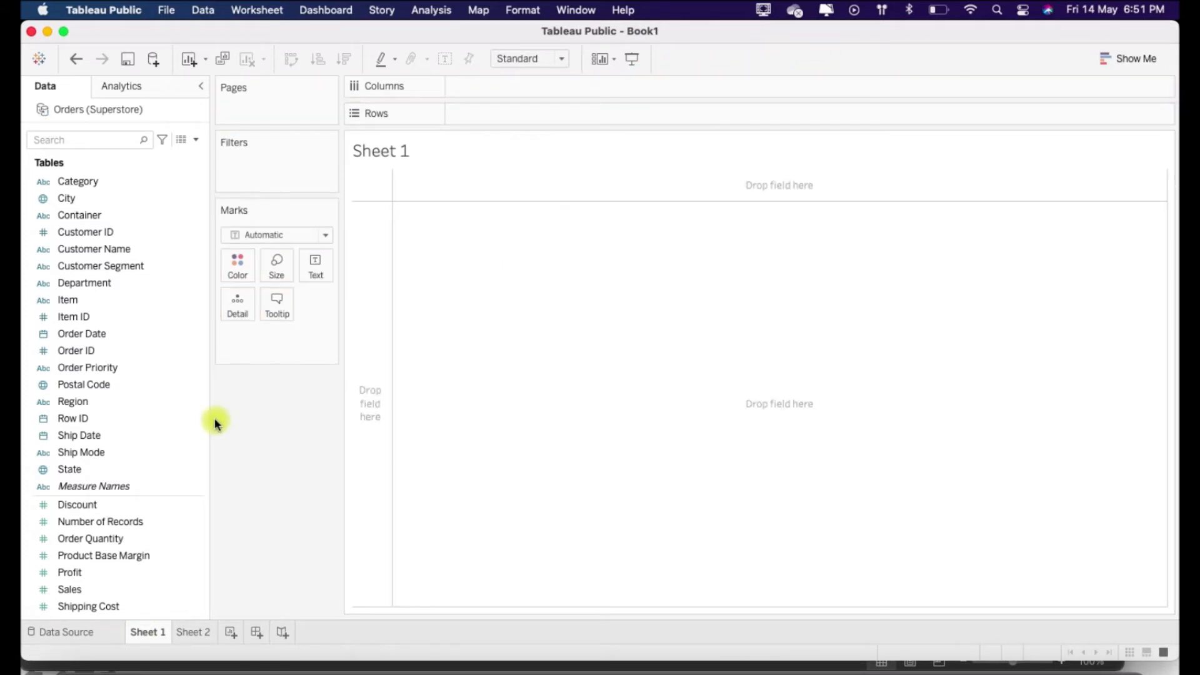
double_click(71, 589)
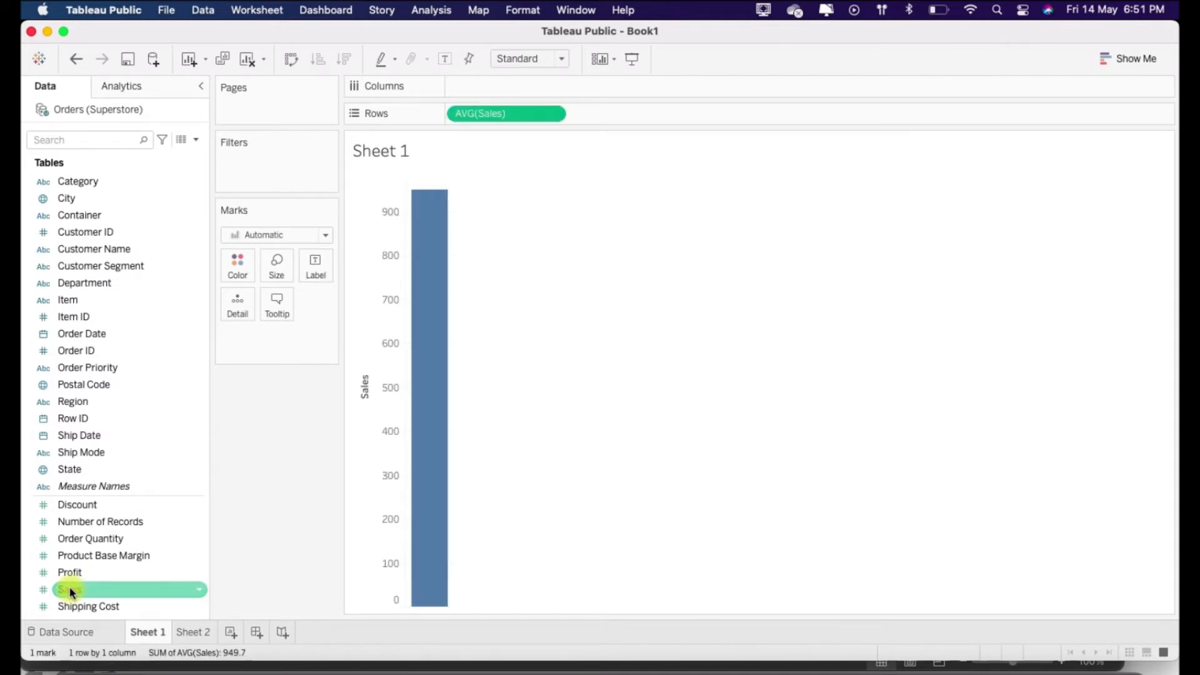
drag(396, 544, 225, 472)
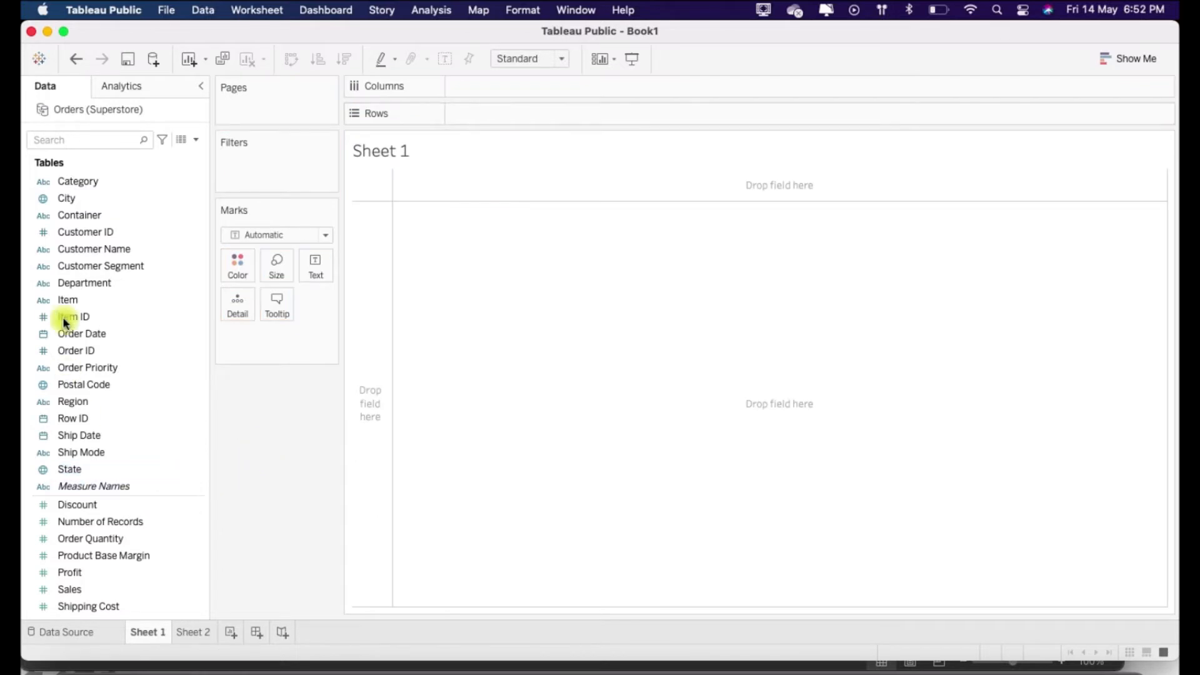
- Build a text table on Sheet 1 with Category on Rows and Sales as the text values
click(79, 315)
click(95, 181)
double_click(95, 181)
click(361, 287)
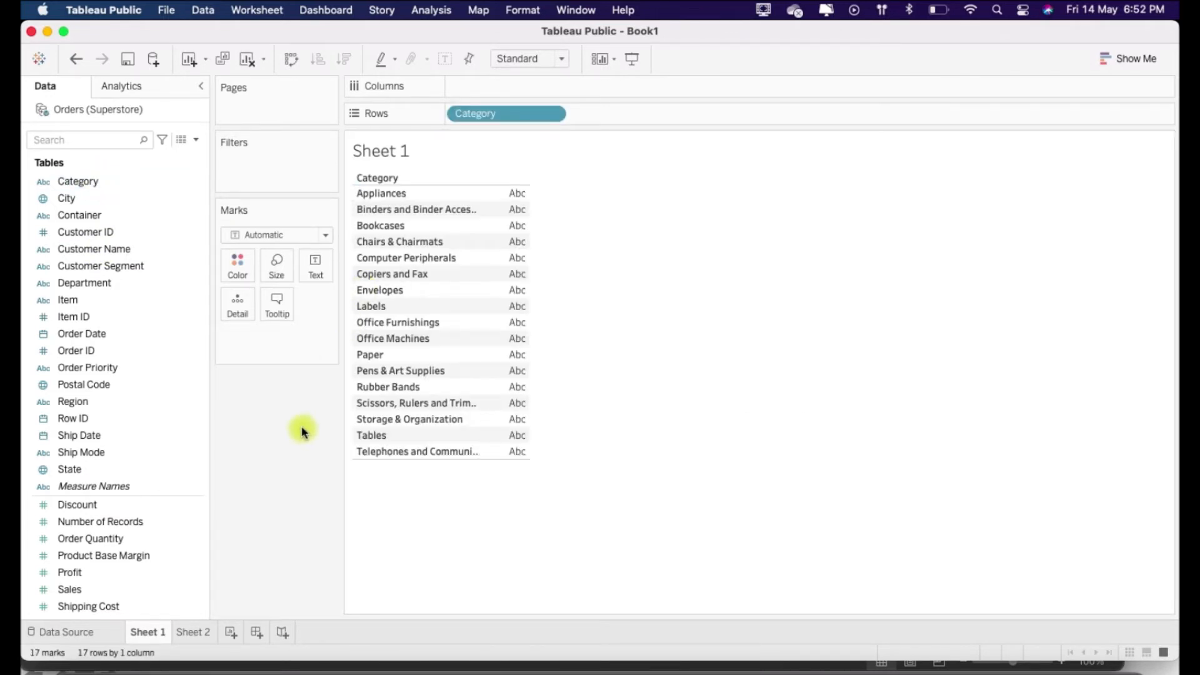
mouse_move(517, 201)
drag(74, 587, 74, 588)
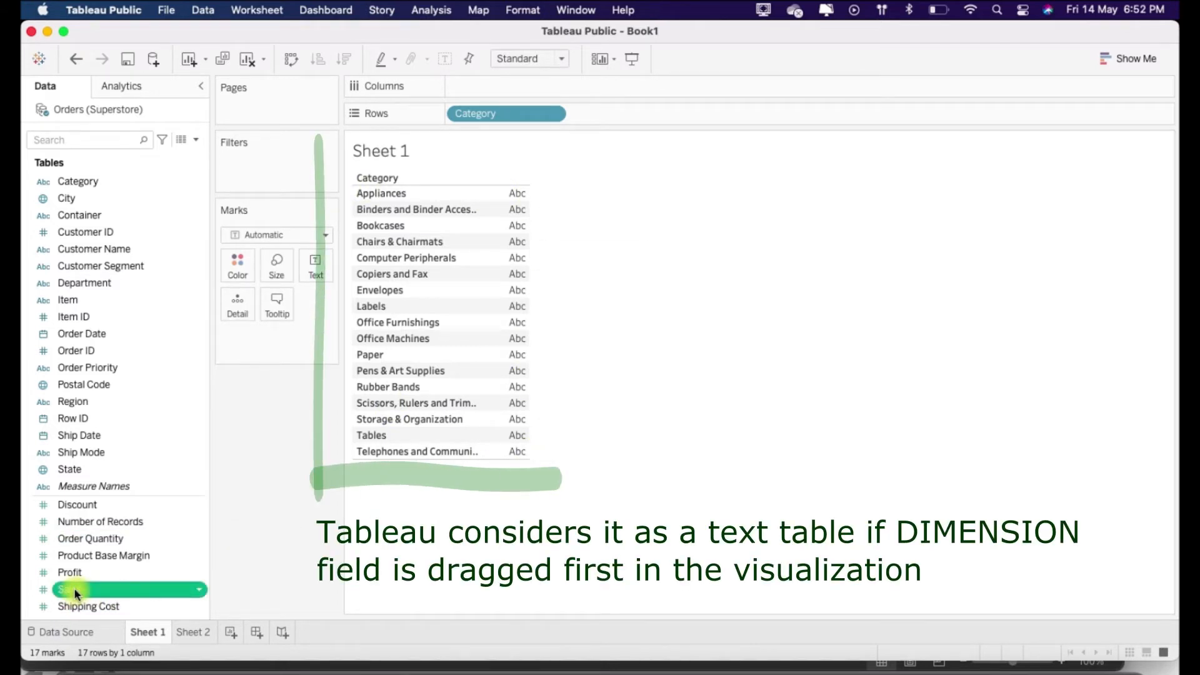
double_click(74, 587)
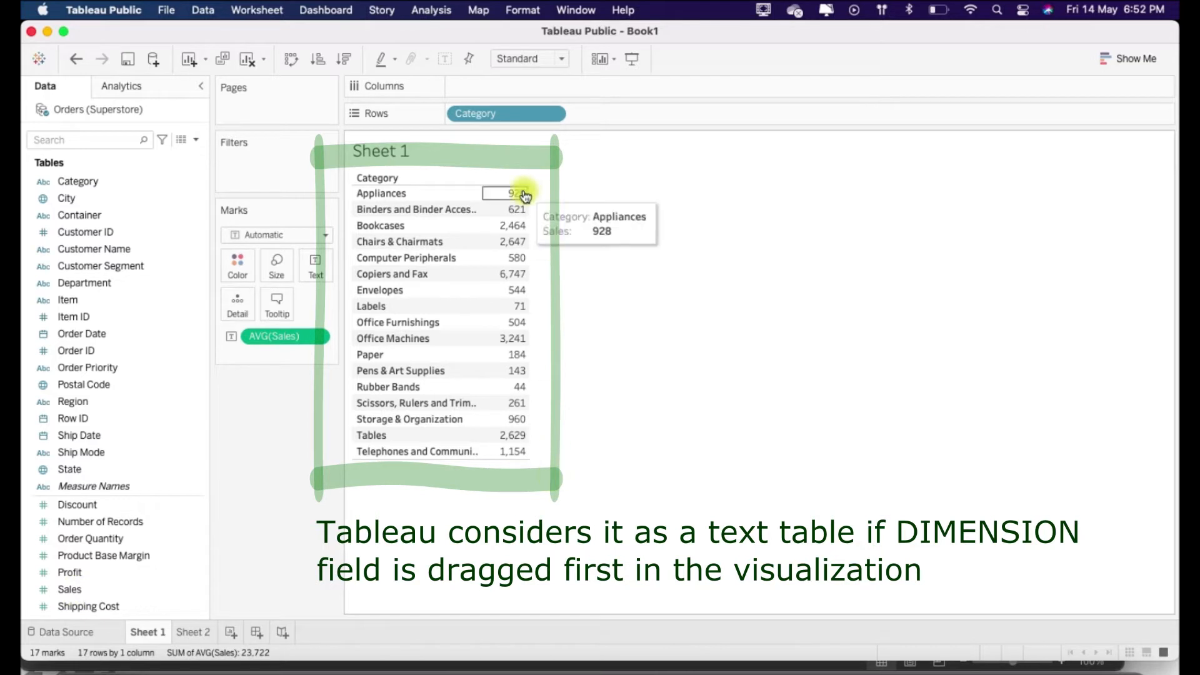
mouse_move(520, 459)
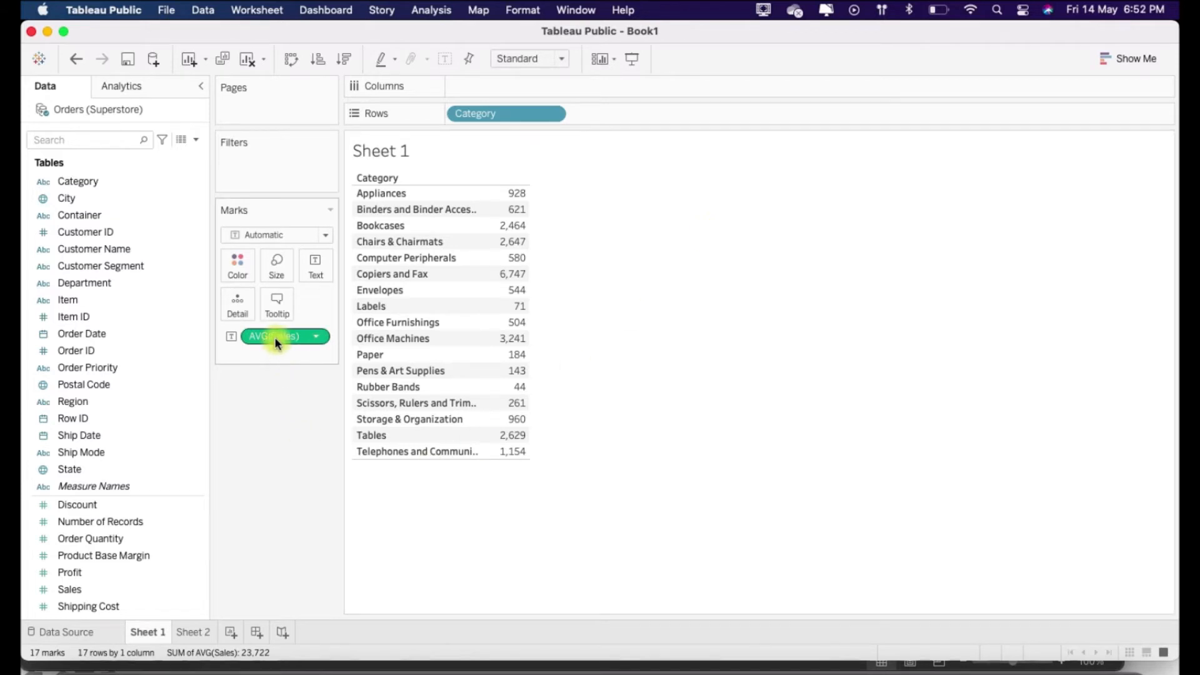
- Turn the table into a bar chart by moving Sales to Columns, and swap rows and columns
drag(273, 336, 478, 88)
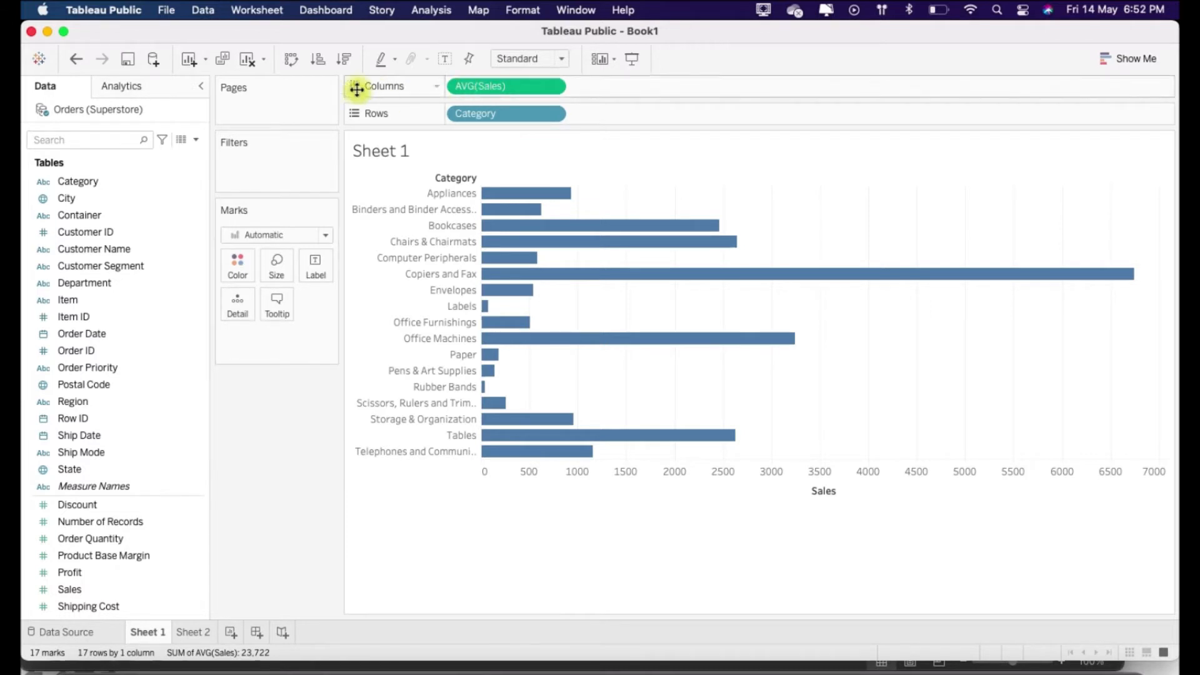
click(291, 60)
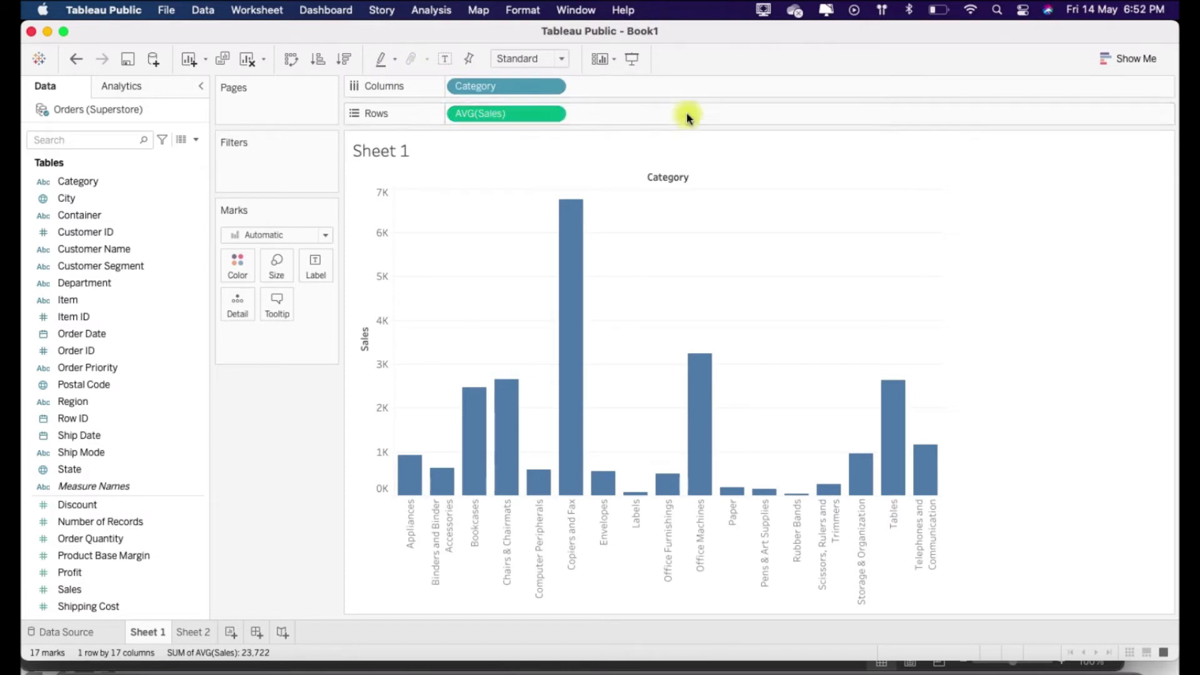
- Clear Sheet 1 and build a bar chart with Region on Rows and Sales on Columns, coloured by Region
drag(470, 113, 313, 410)
drag(481, 86, 294, 421)
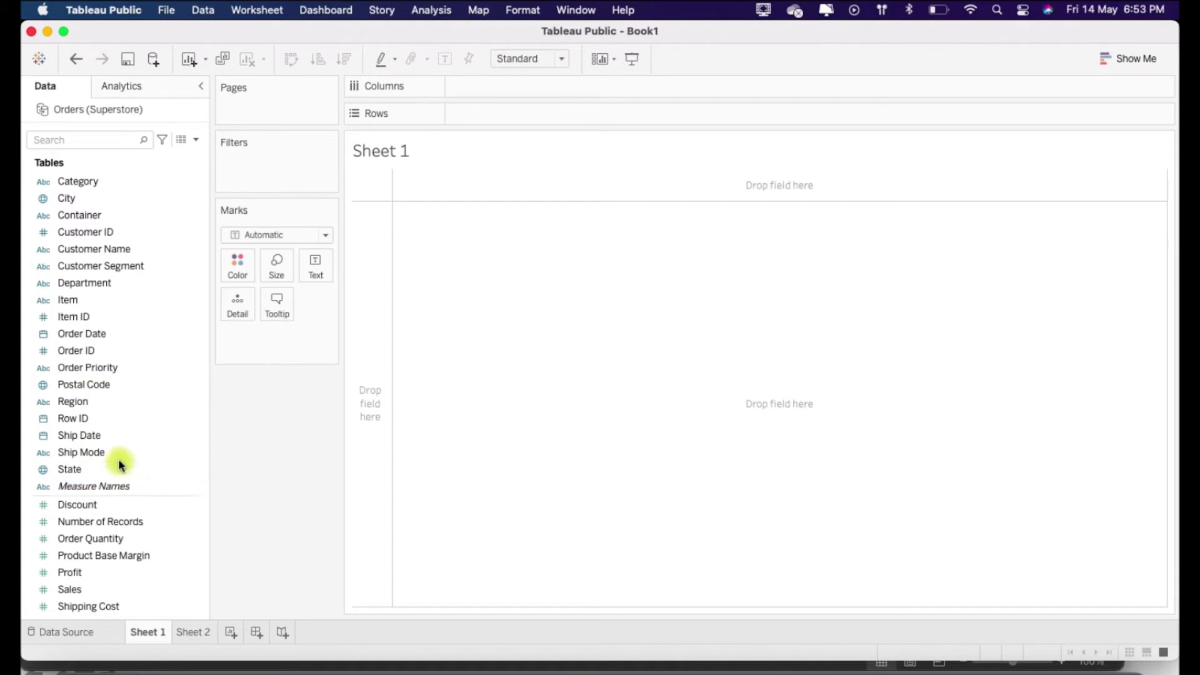
click(104, 407)
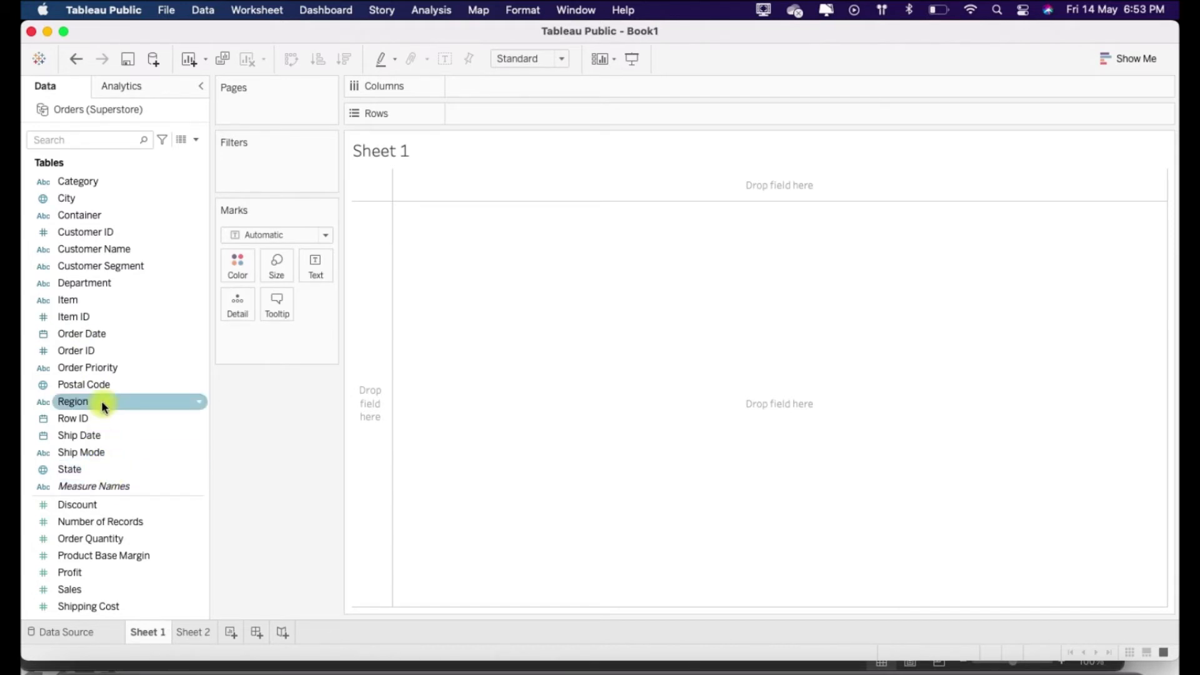
drag(78, 403, 475, 114)
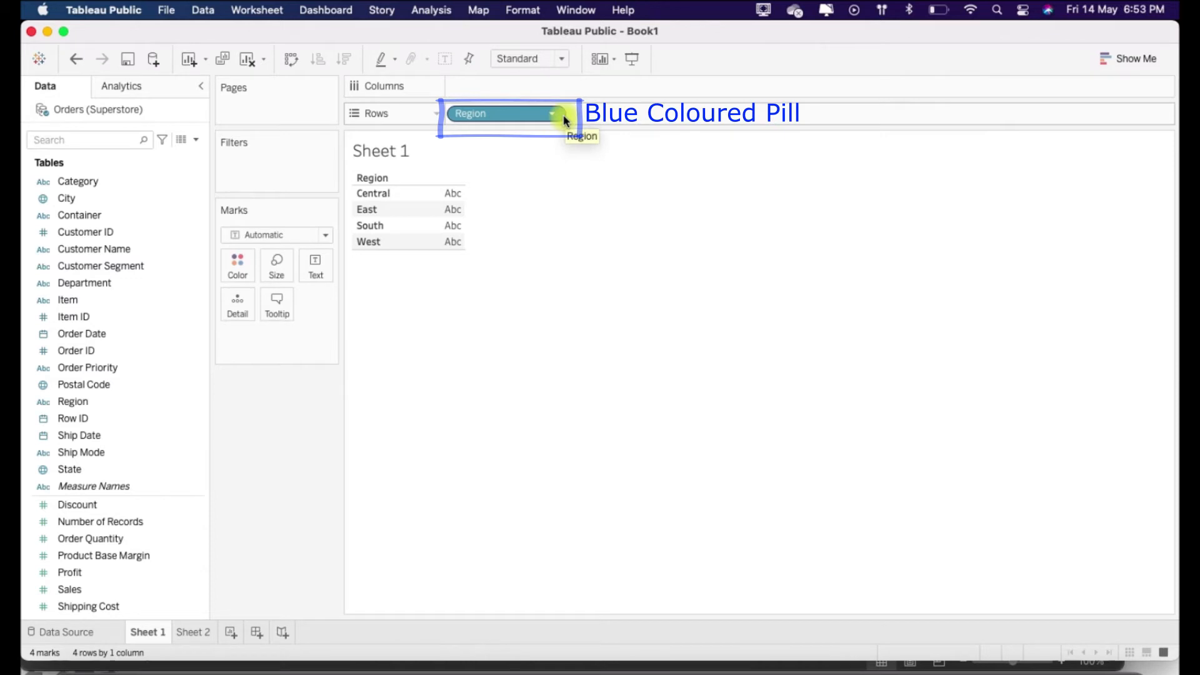
drag(67, 588, 507, 84)
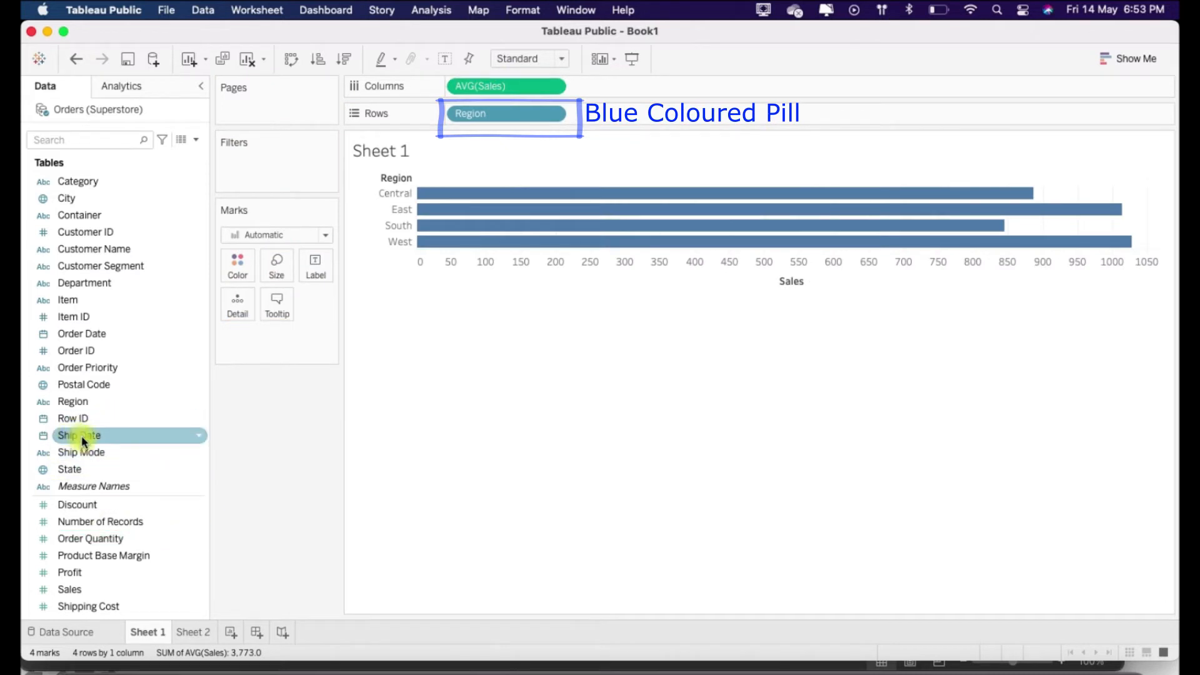
drag(73, 403, 227, 274)
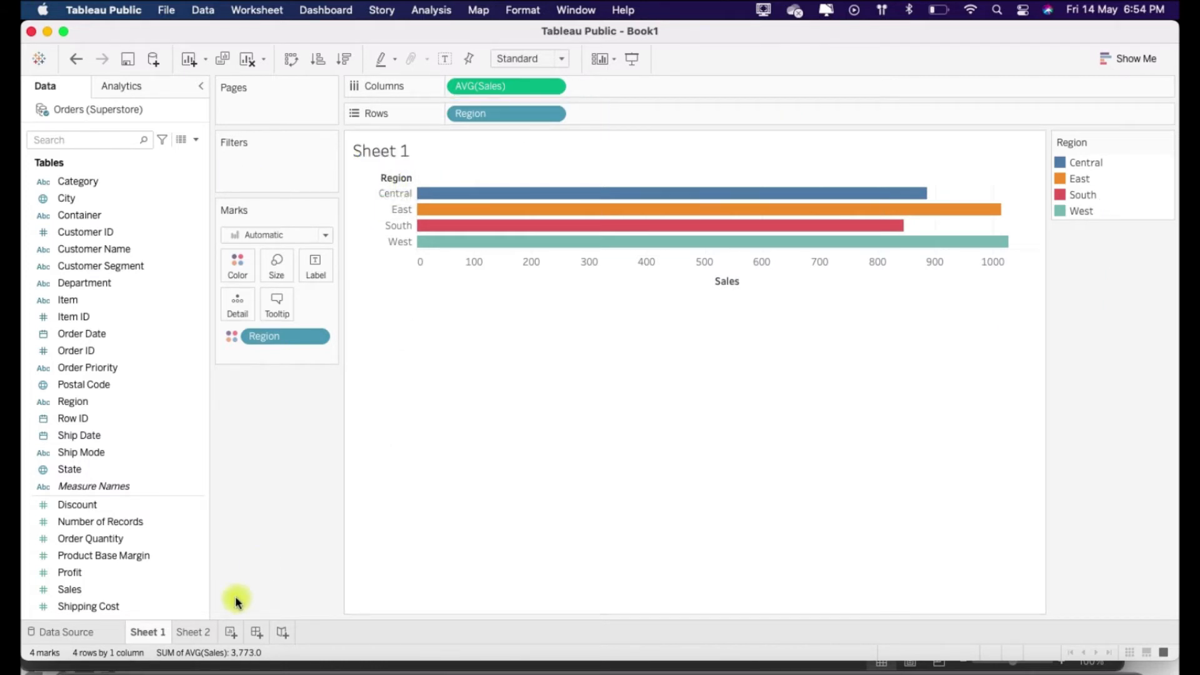
- On Sheet 2, add Order Date to Columns as a continuous year and colour the line by Sales
click(195, 631)
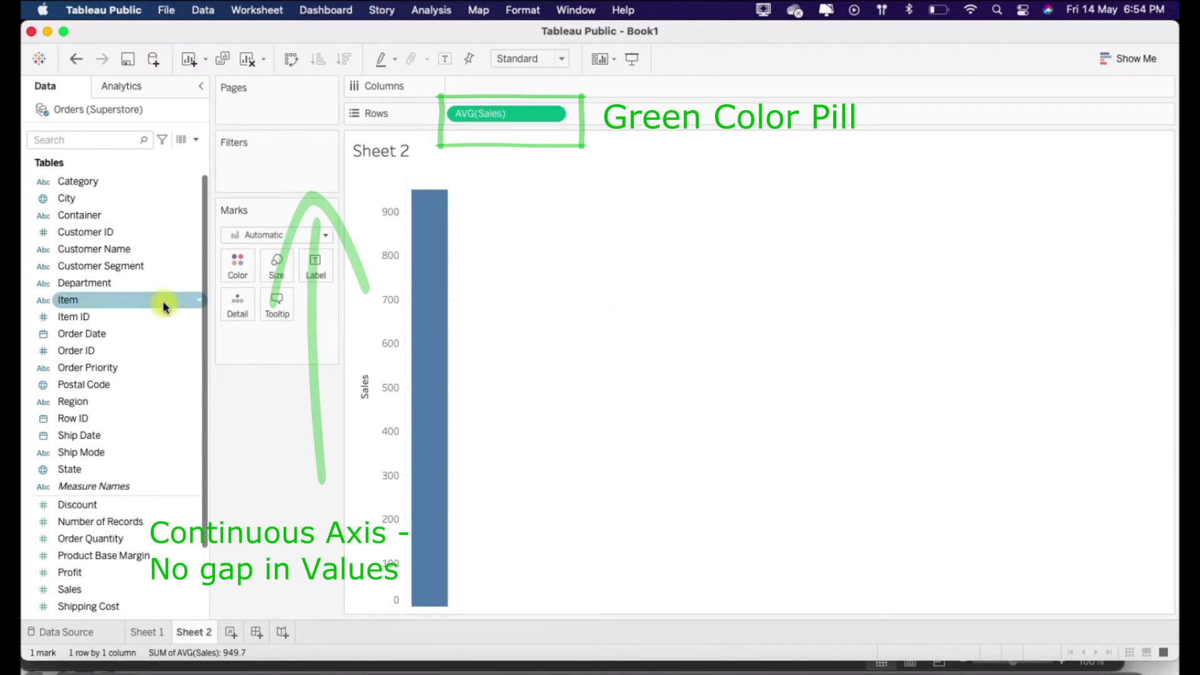
drag(85, 333, 513, 85)
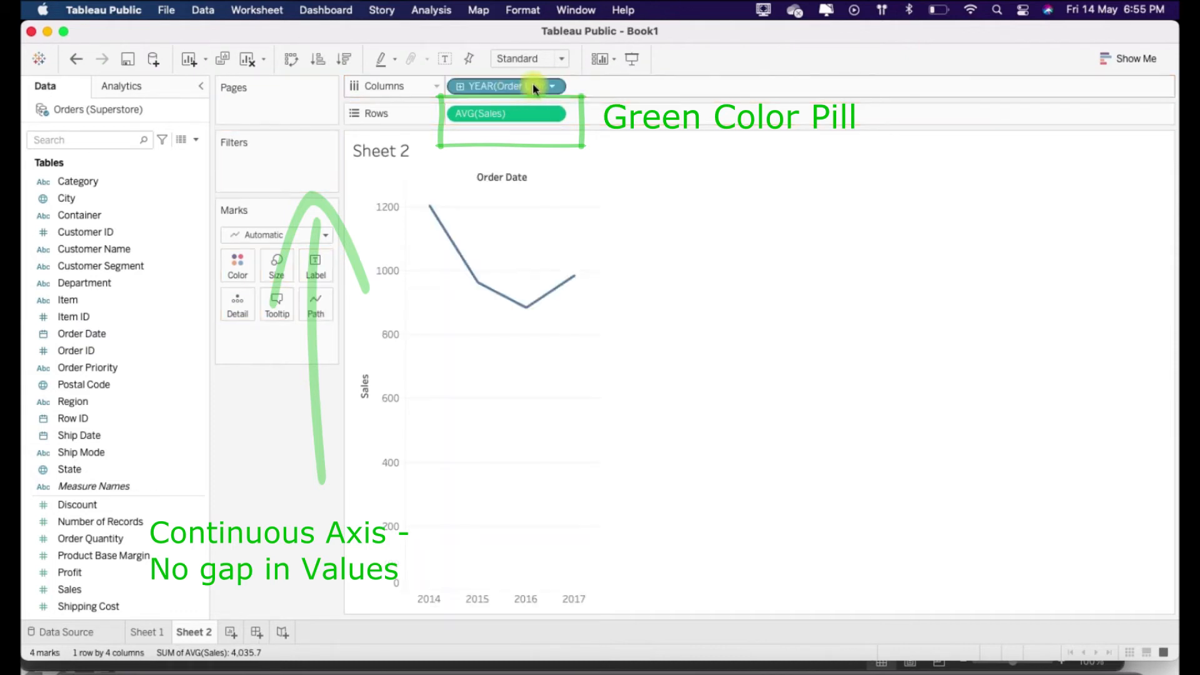
click(549, 85)
click(543, 560)
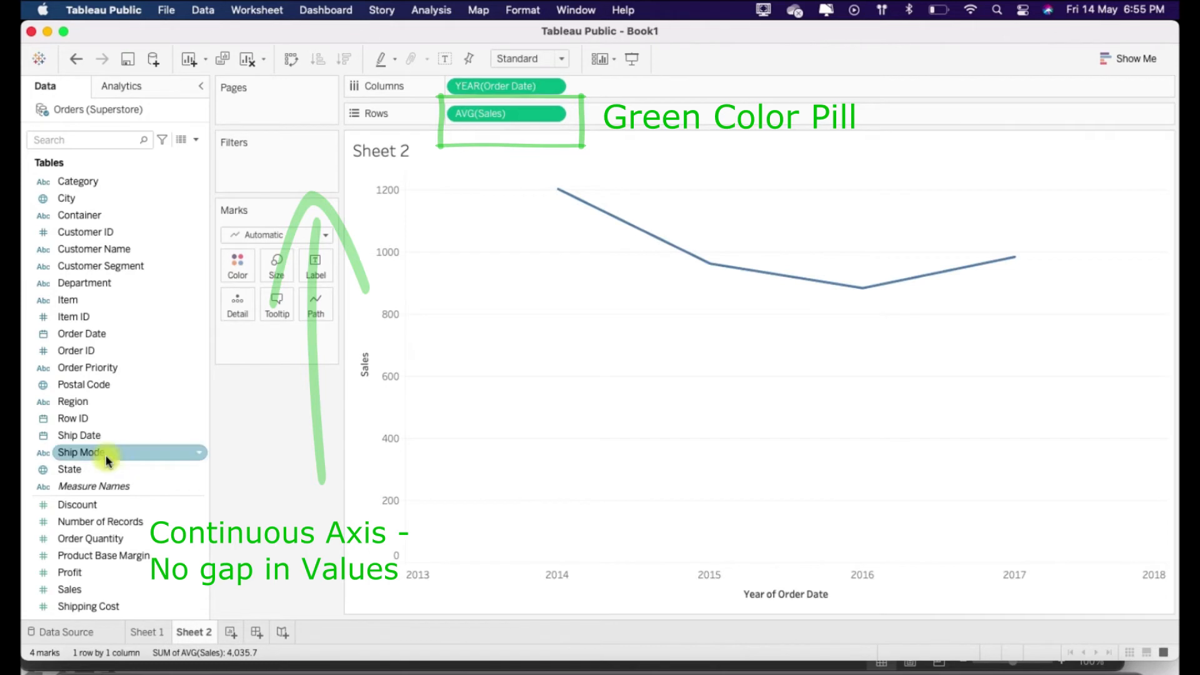
drag(69, 589, 247, 272)
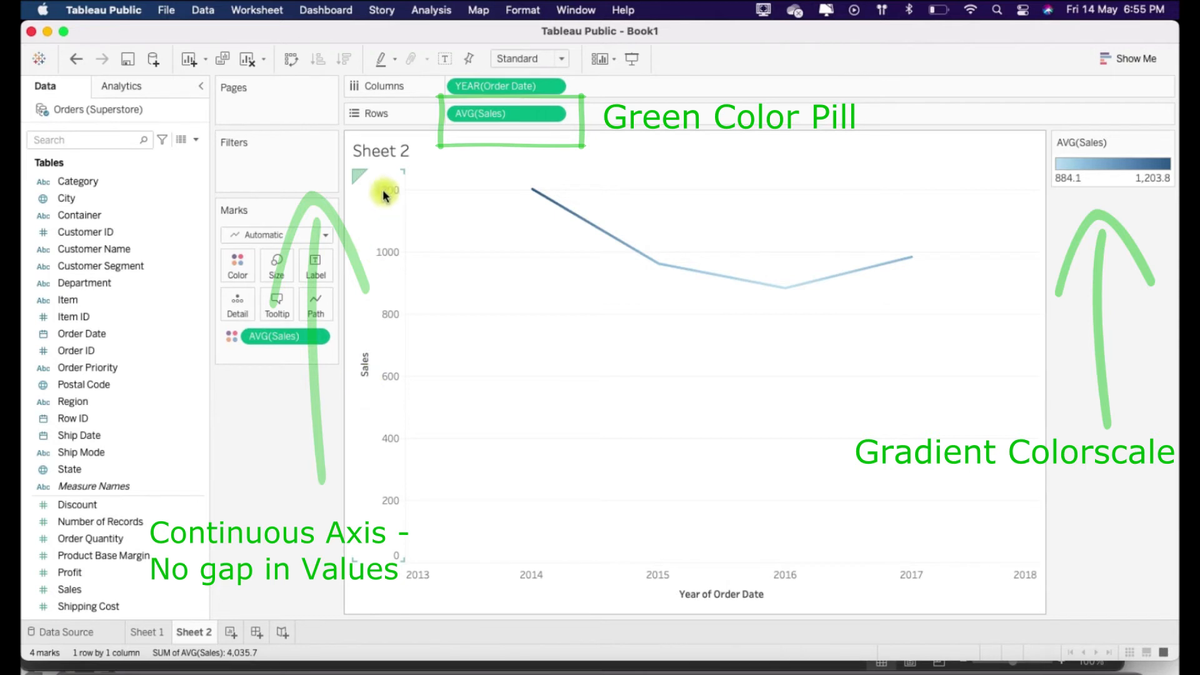
- Compare the discrete Region chart on Sheet 1 with the continuous line chart on Sheet 2
click(147, 631)
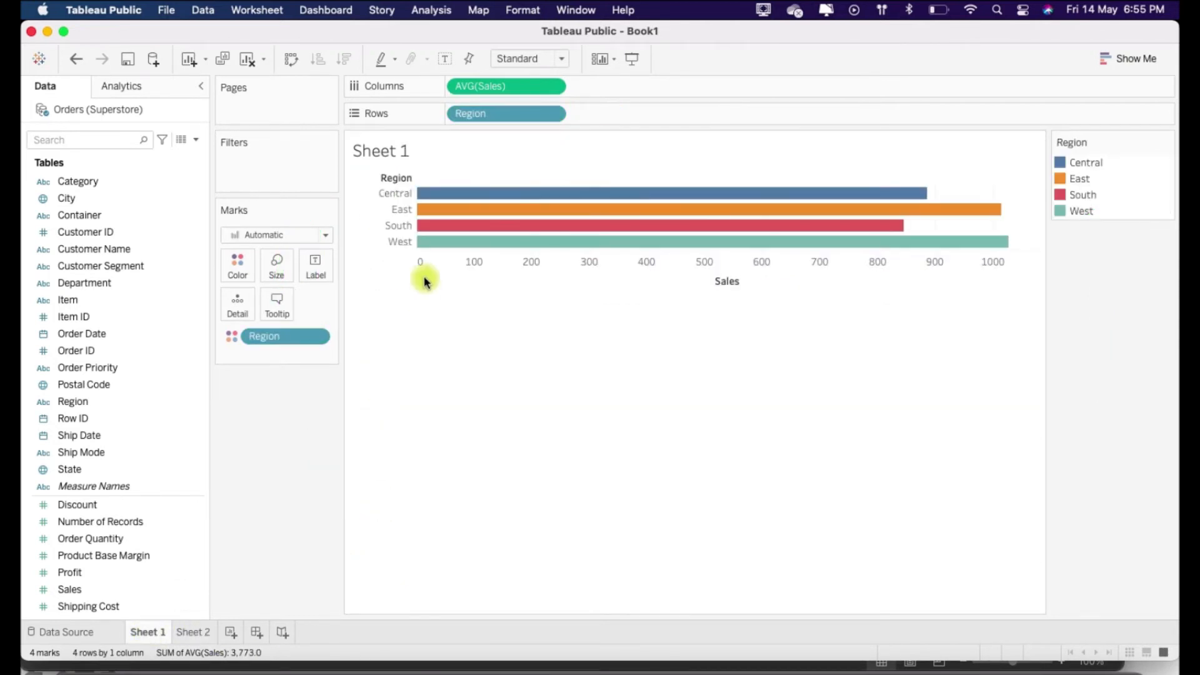
click(186, 633)
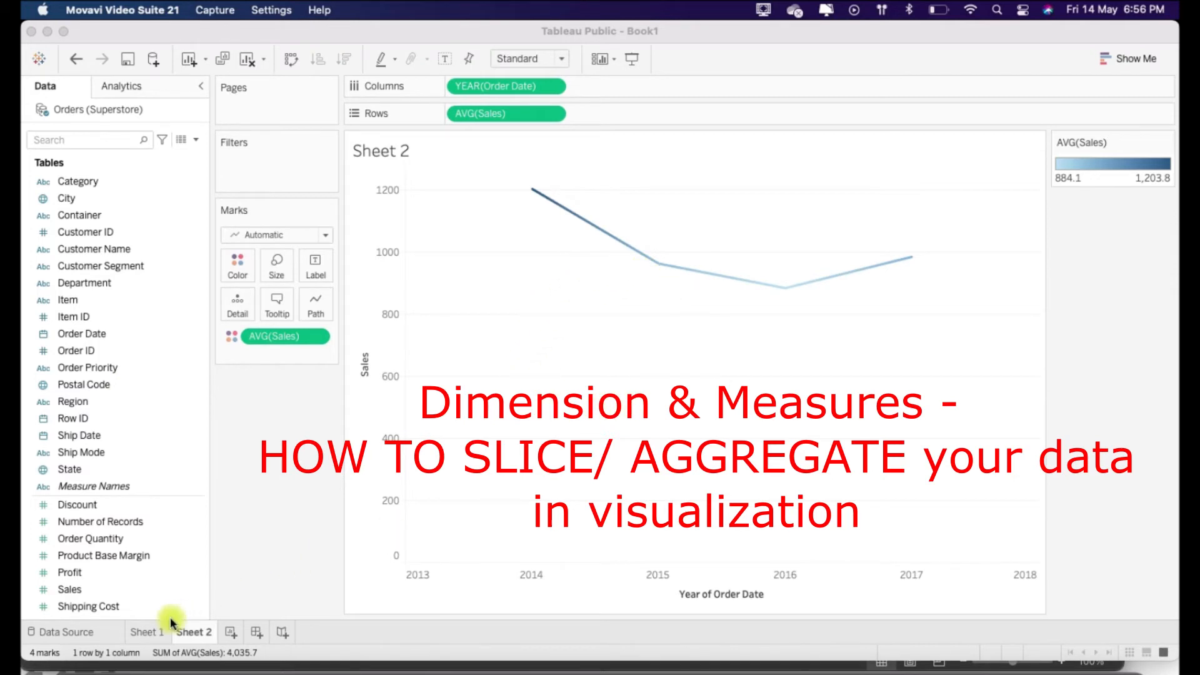
click(147, 632)
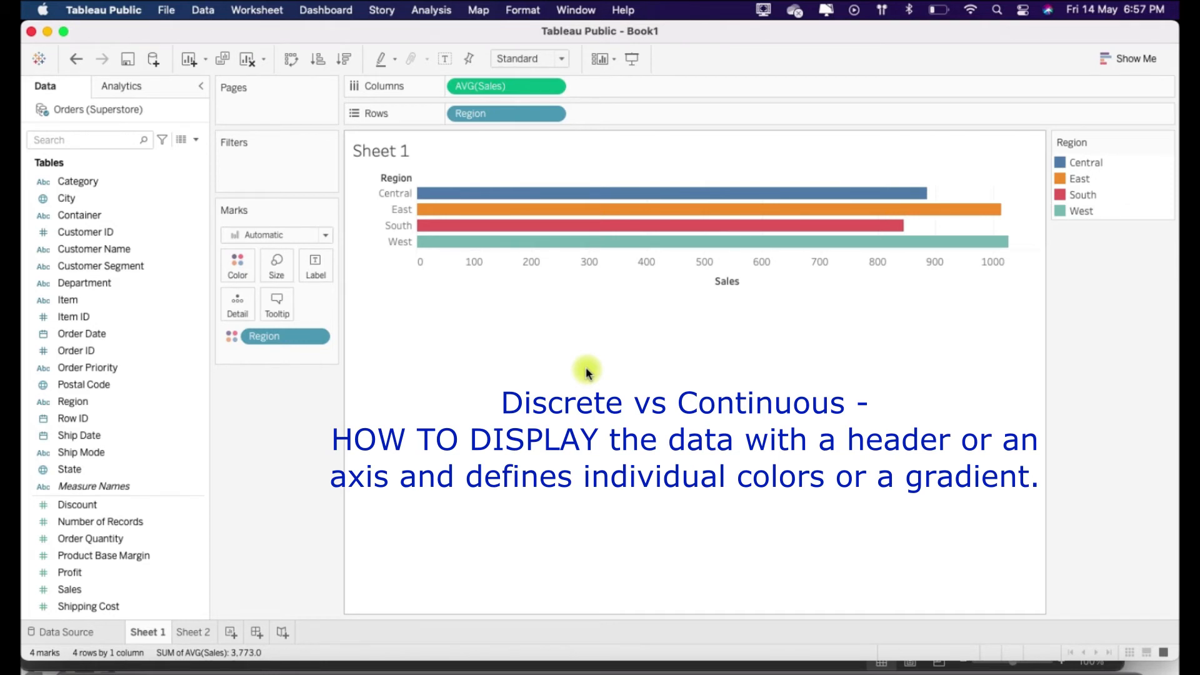
- On Sheet 2, remove Order Date from Columns, add it again and convert its year to Continuous
click(192, 633)
drag(510, 96, 300, 407)
click(90, 339)
drag(90, 339, 535, 79)
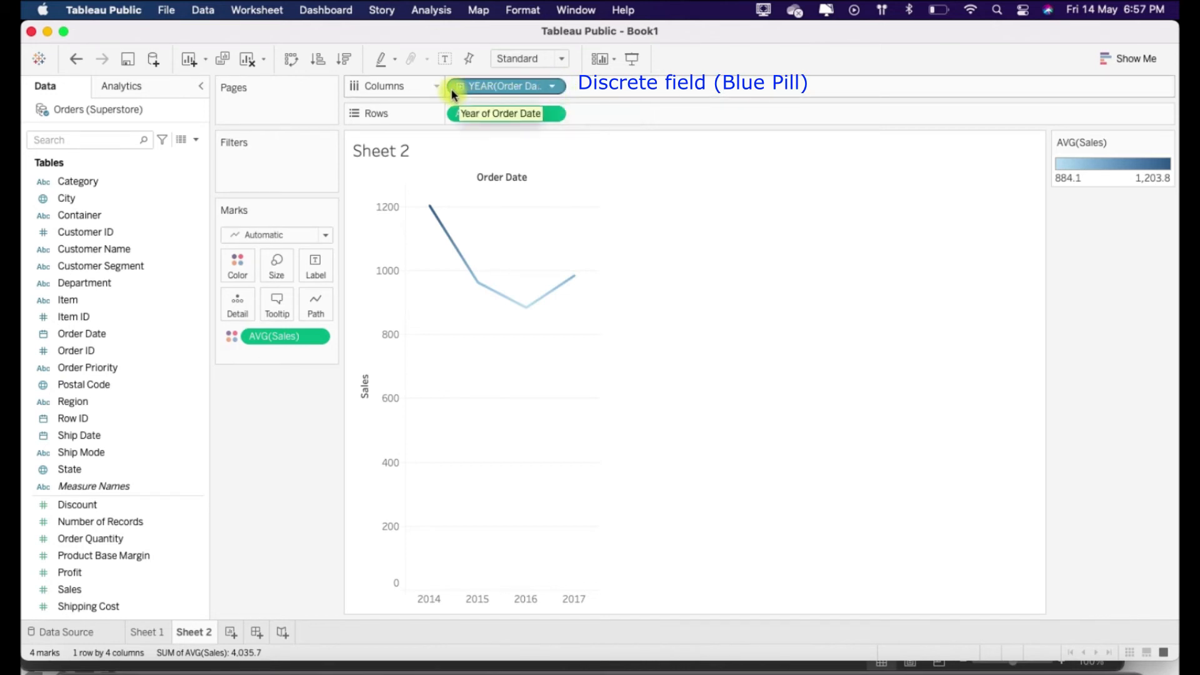
scroll(102, 429, down, 3)
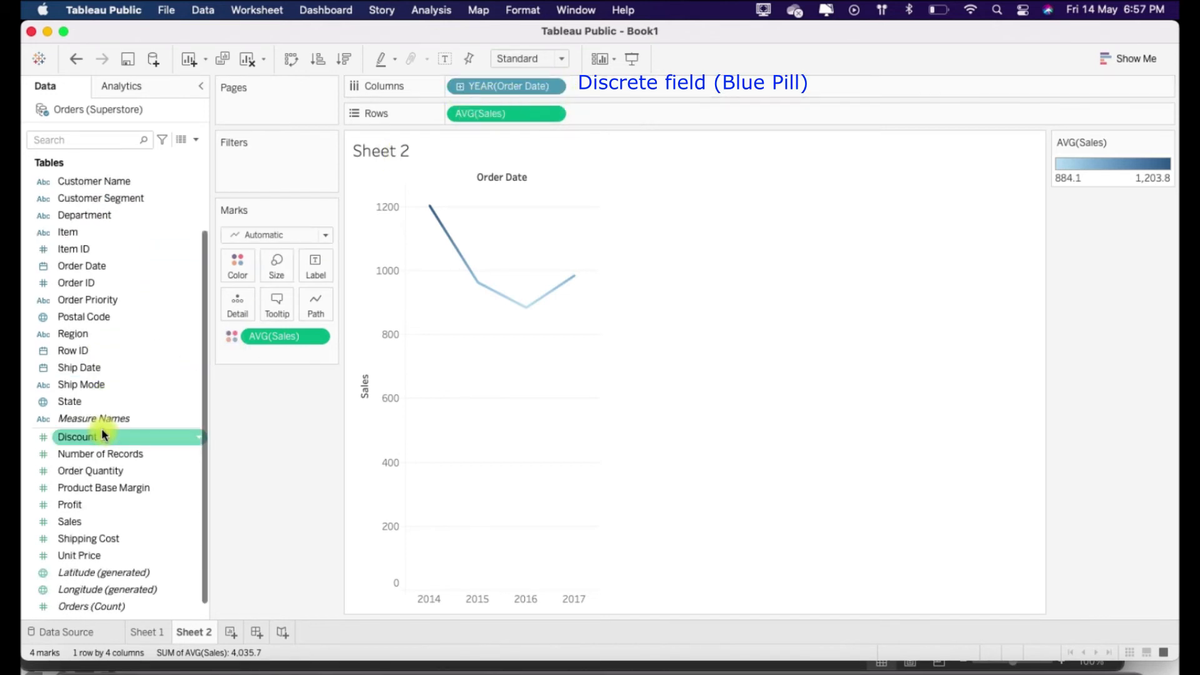
click(553, 86)
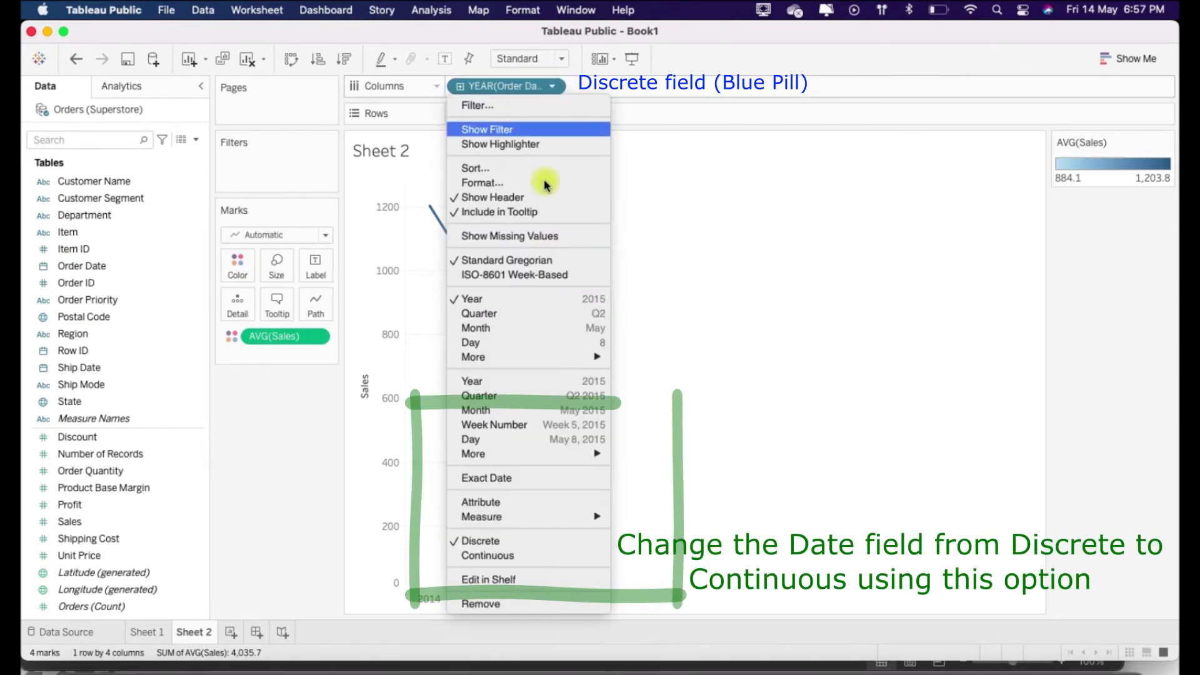
click(553, 555)
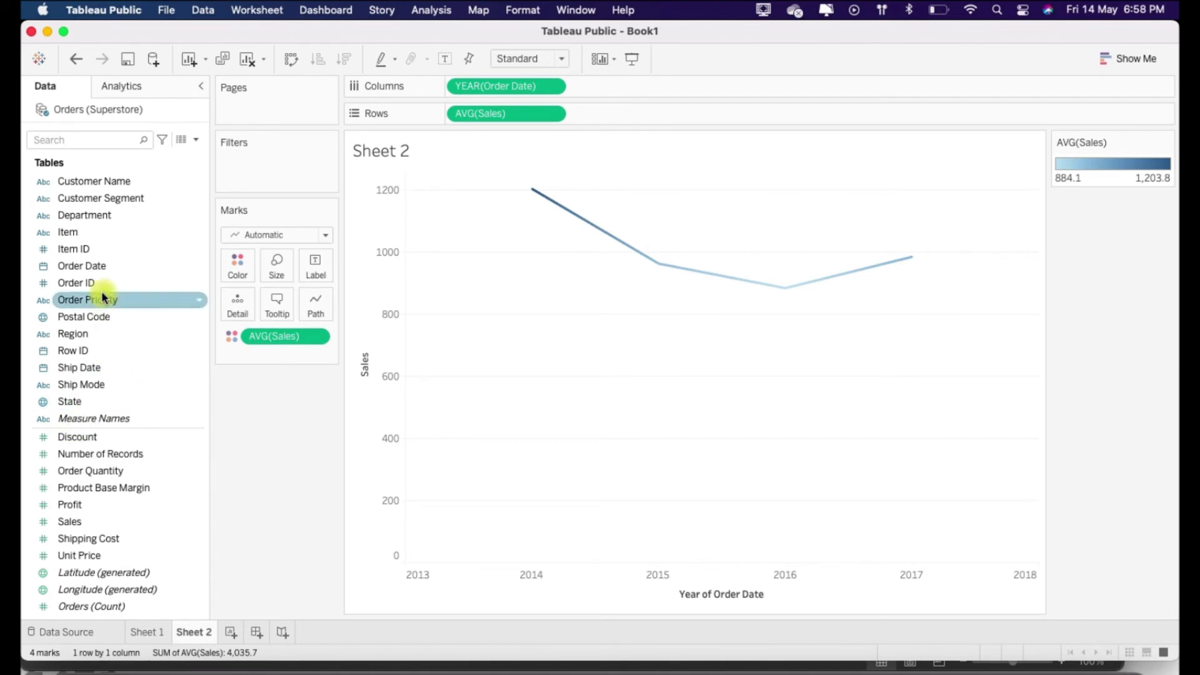
- Filter Sheet 2 by the years of Order Date with all years selected, and show the filter control
drag(76, 264, 257, 159)
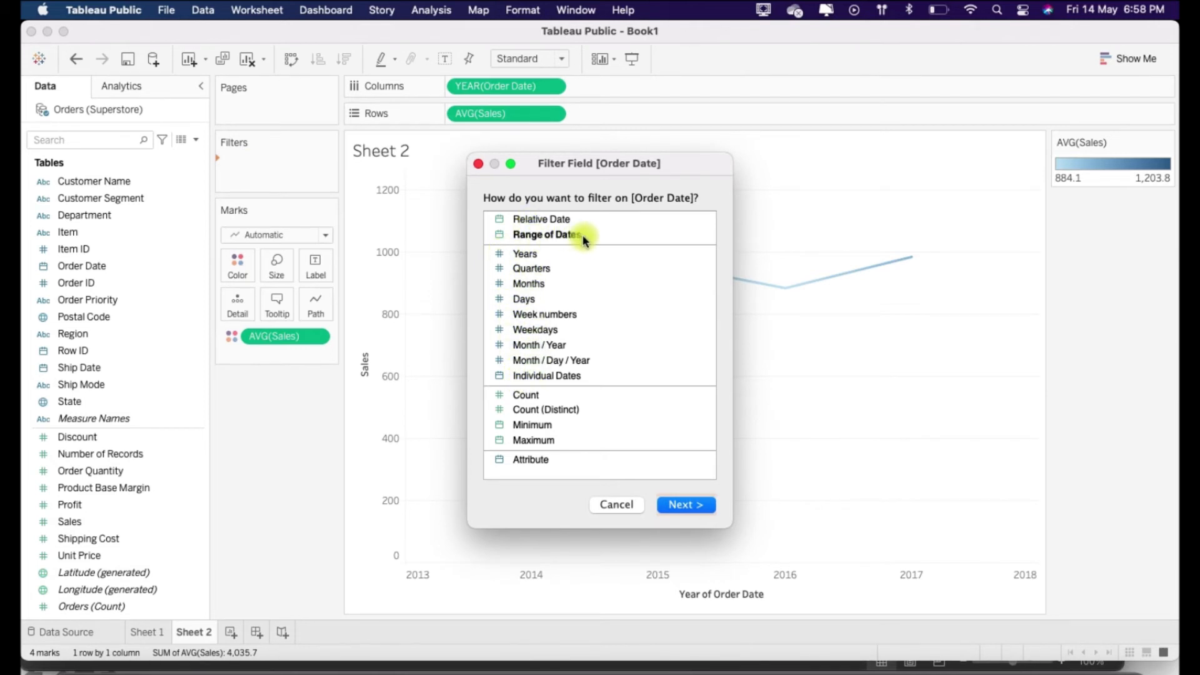
key(Escape)
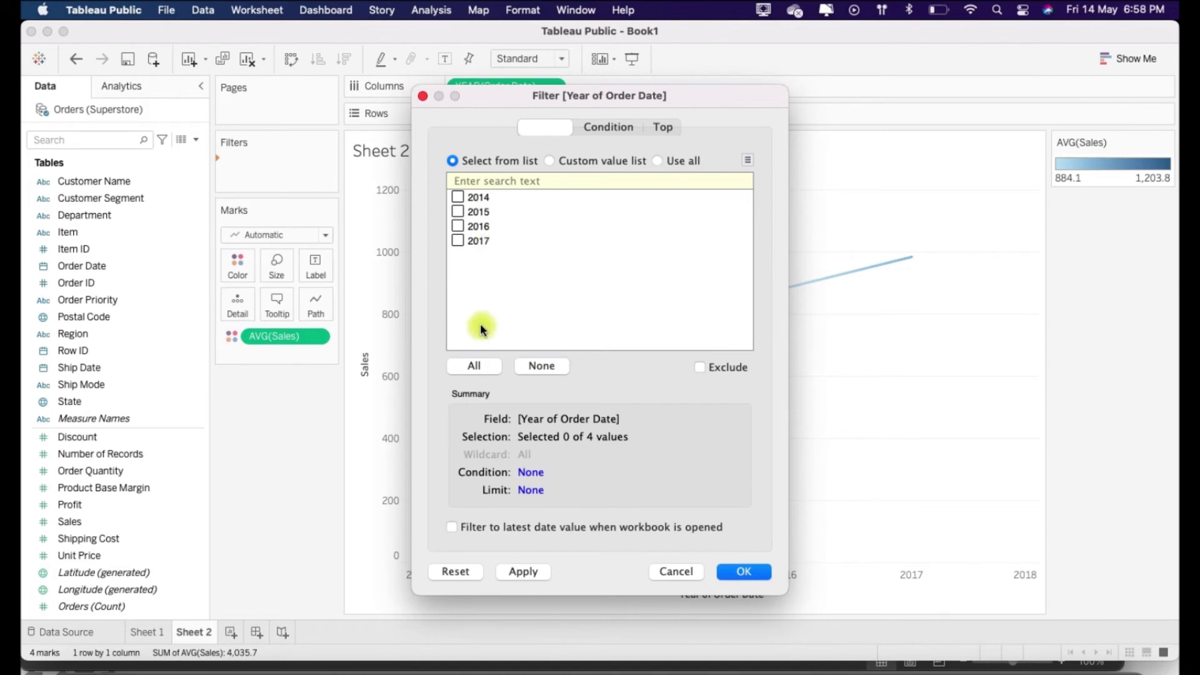
click(463, 365)
click(719, 570)
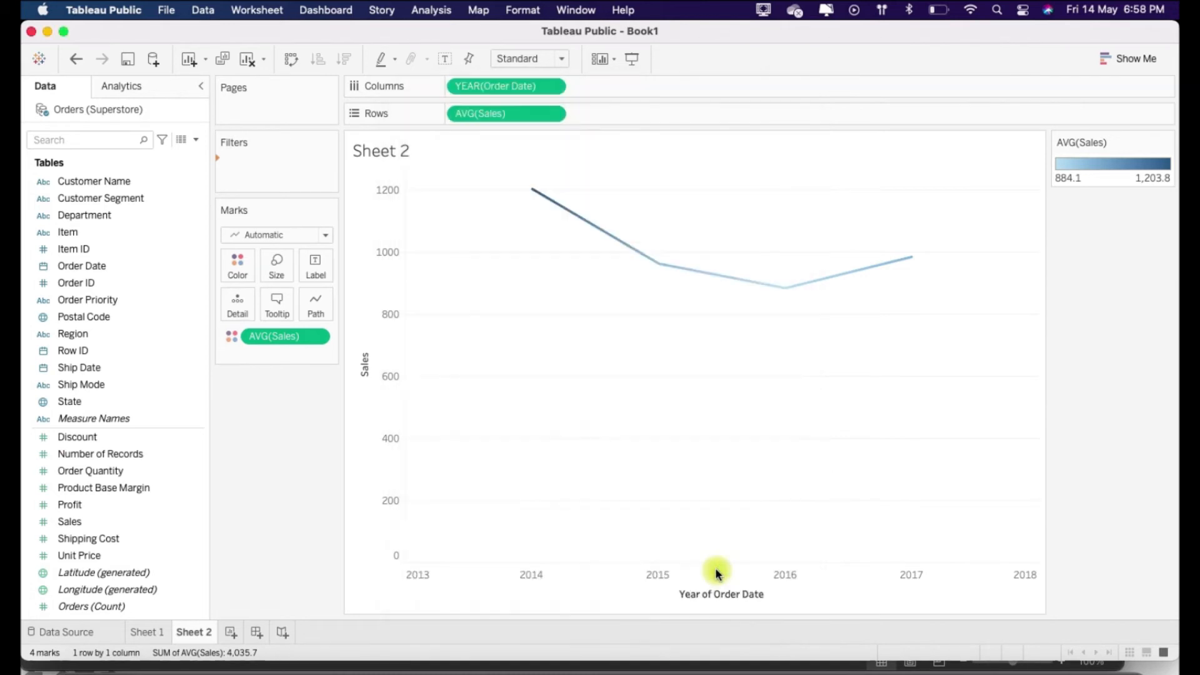
right_click(294, 169)
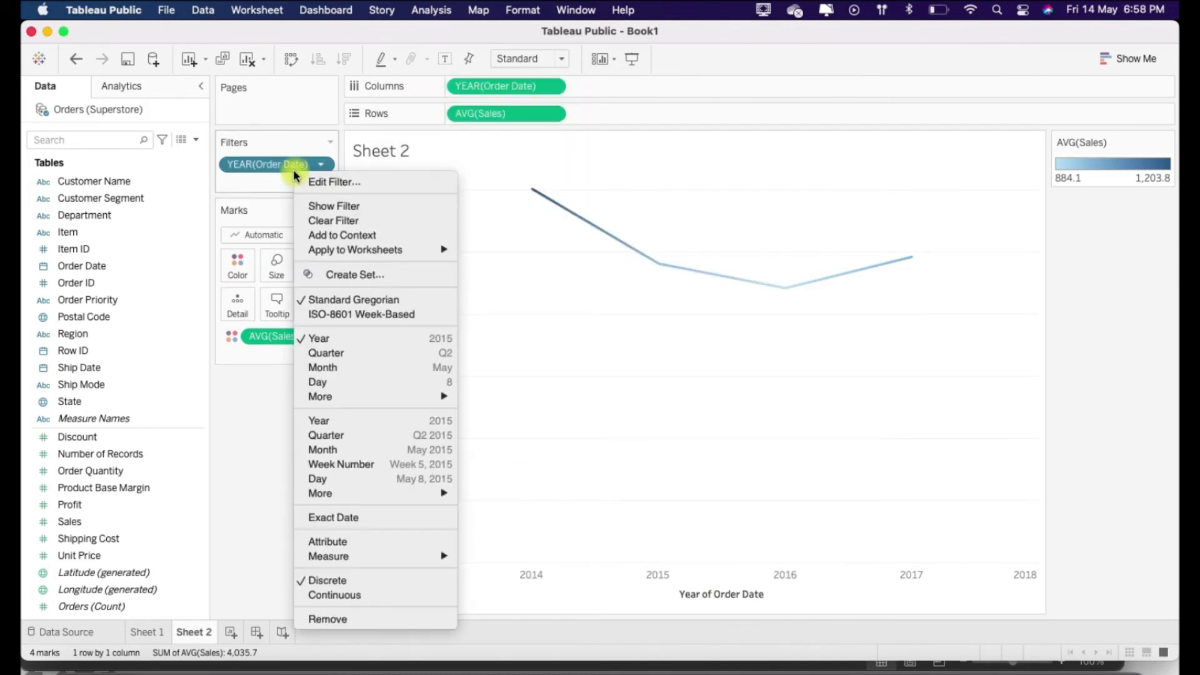
click(398, 209)
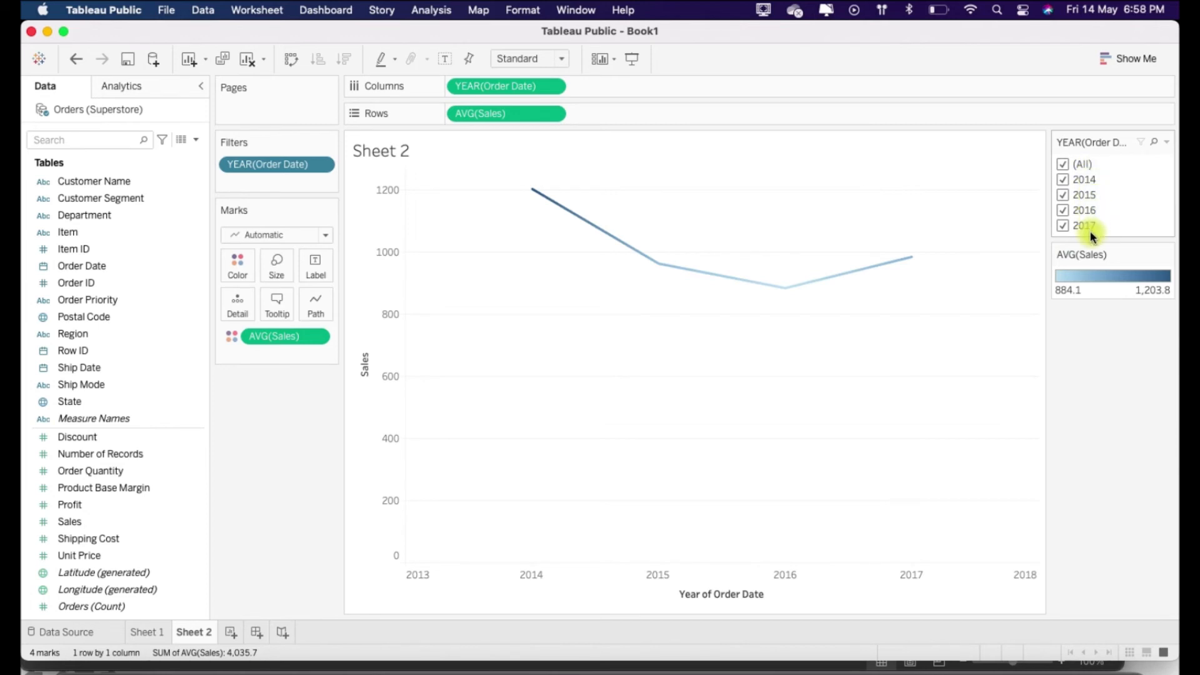
- Convert the Order Date year filter to Continuous with a 2014 to 2017 range of values, and show its slider
right_click(276, 162)
click(375, 581)
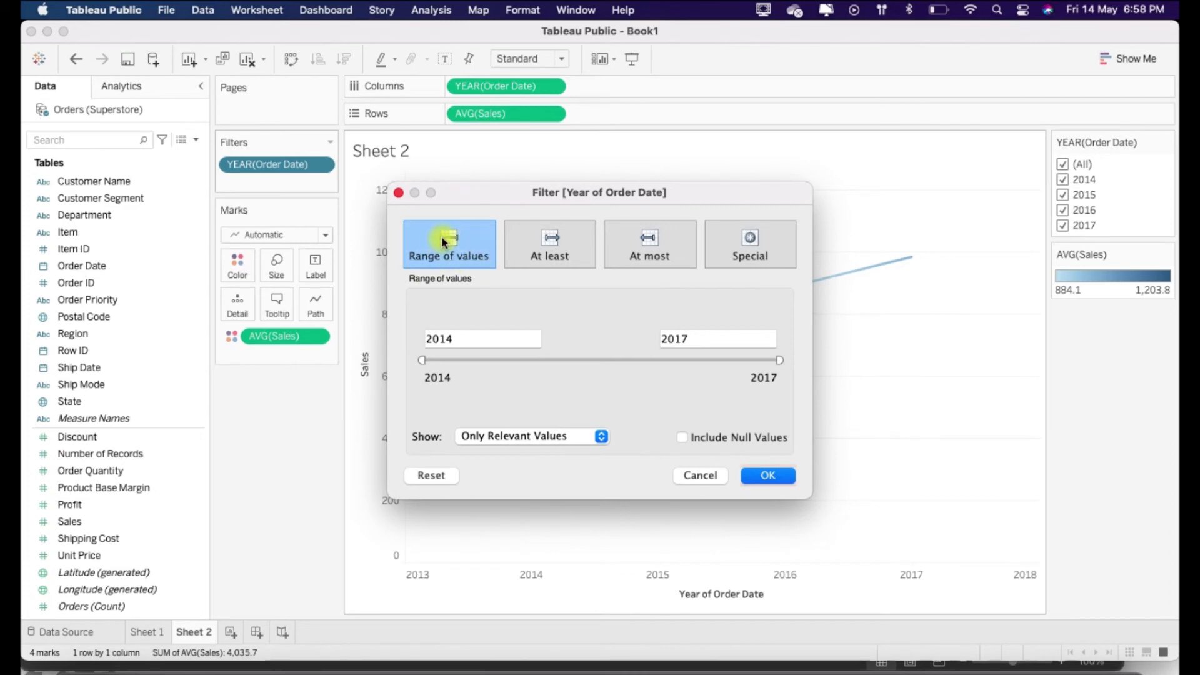
click(774, 477)
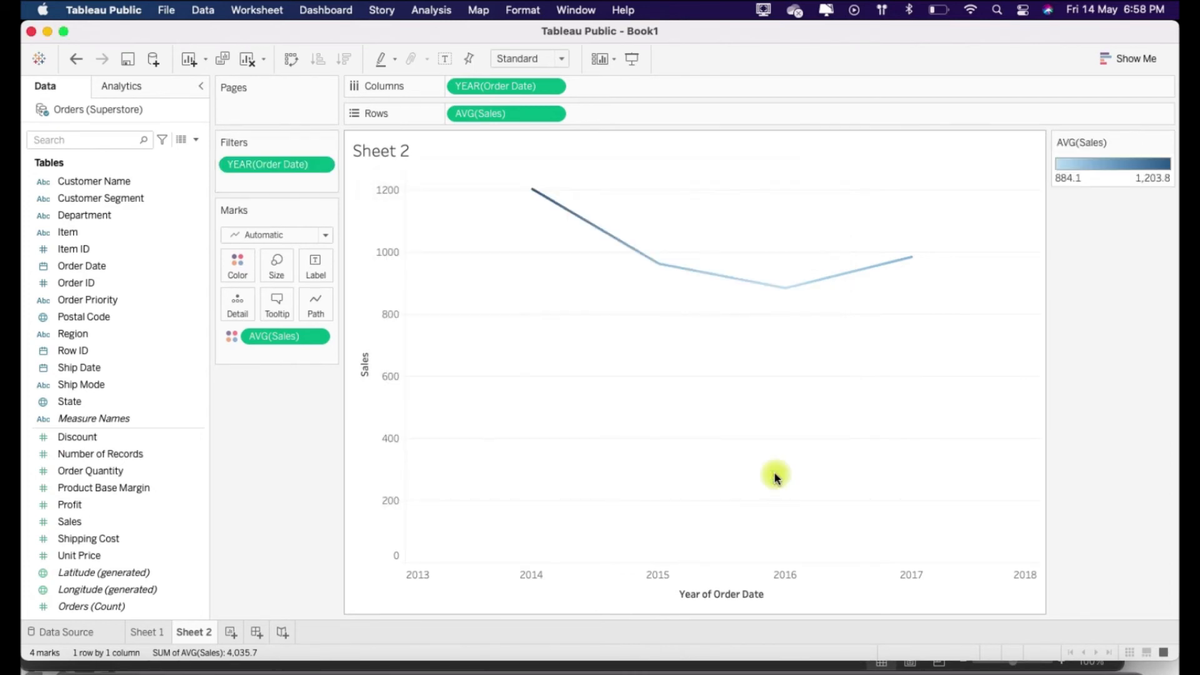
right_click(269, 163)
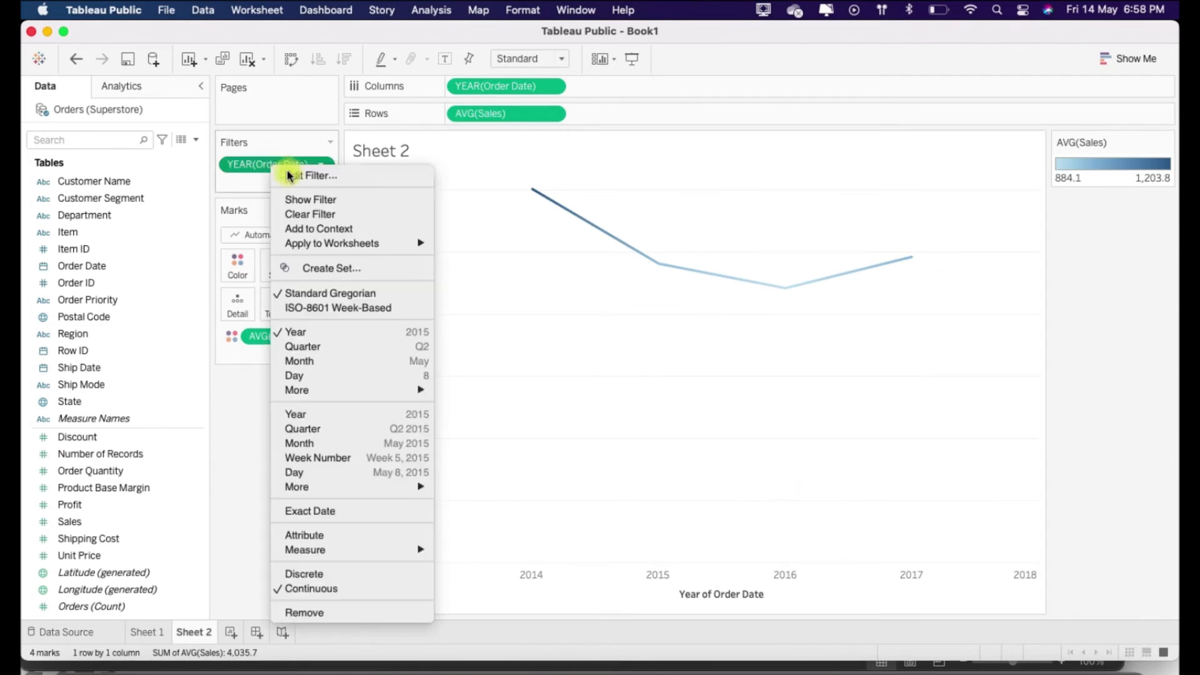
click(385, 198)
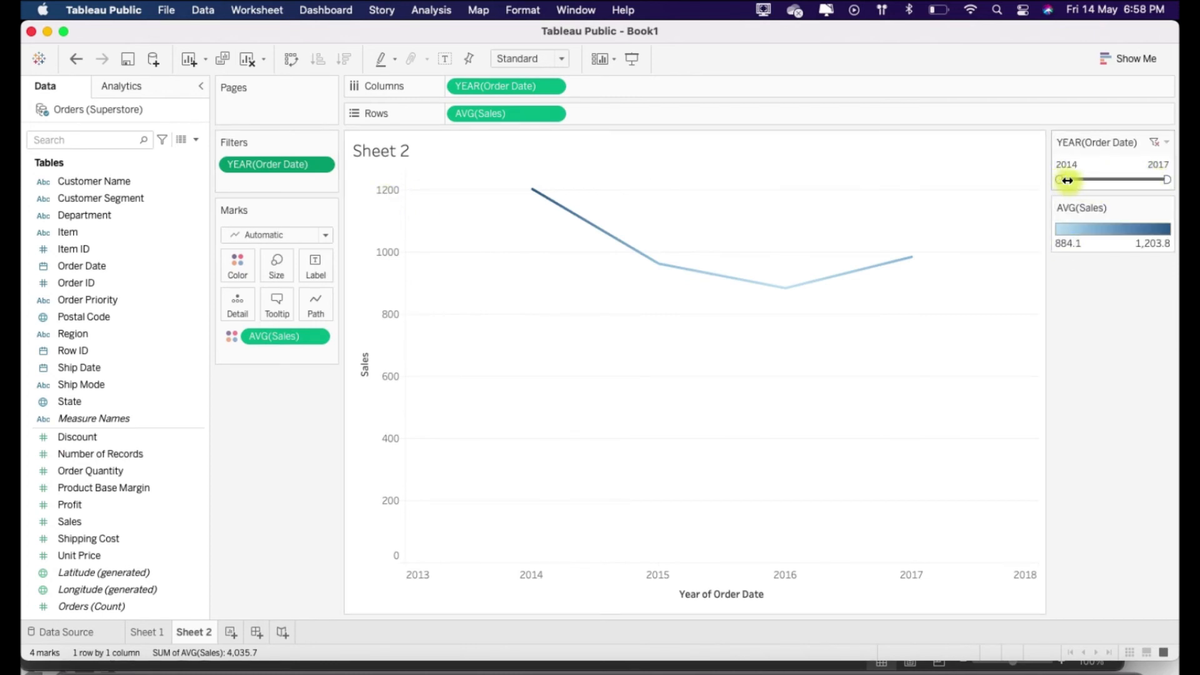
mouse_move(1059, 179)
mouse_down()
mouse_move(1128, 179)
mouse_move(1037, 178)
mouse_up()
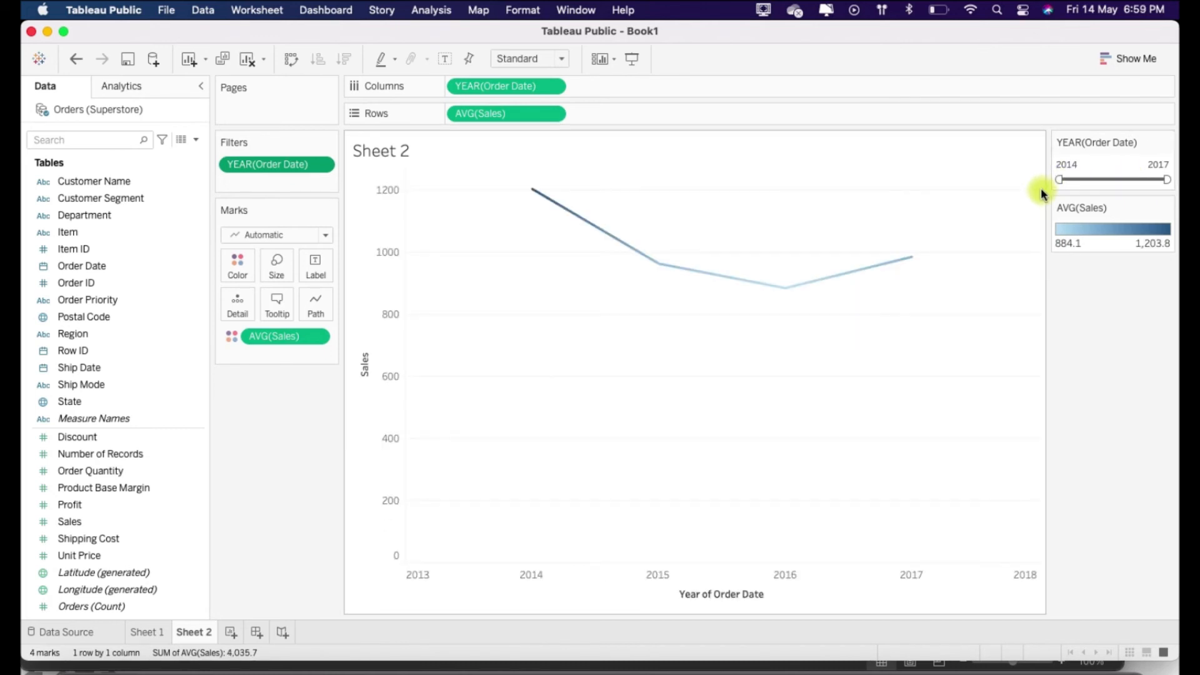
click(1087, 664)
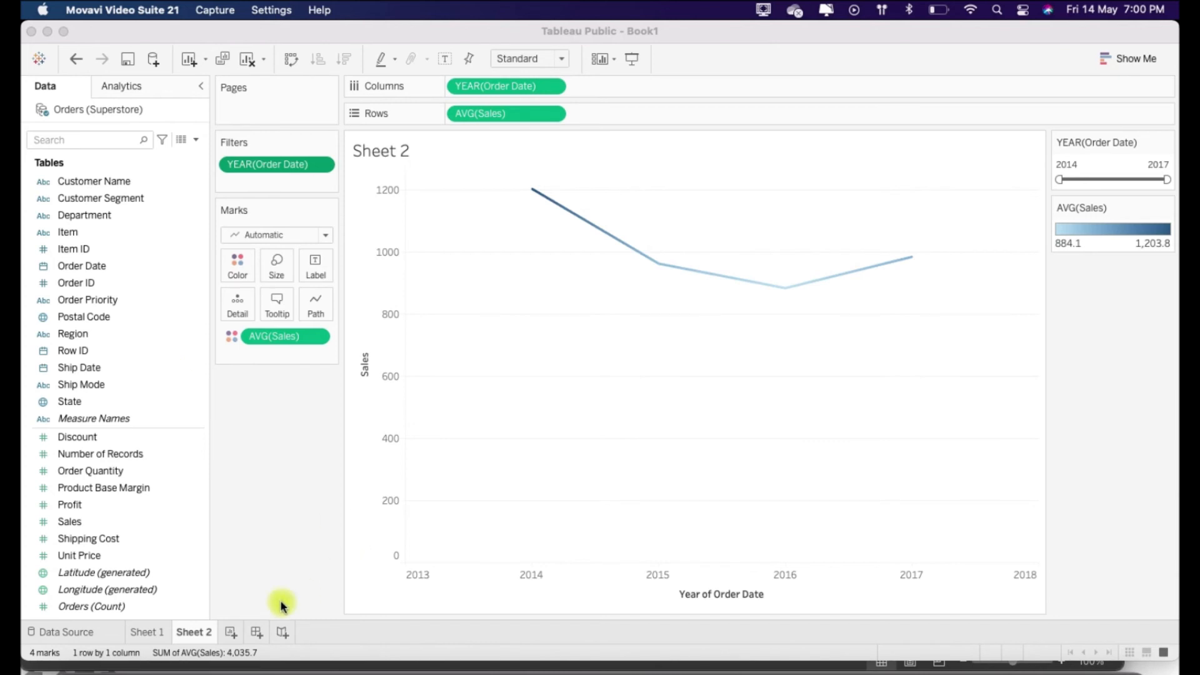
- Create a new worksheet and place Item on Rows with all its members
click(231, 631)
click(231, 631)
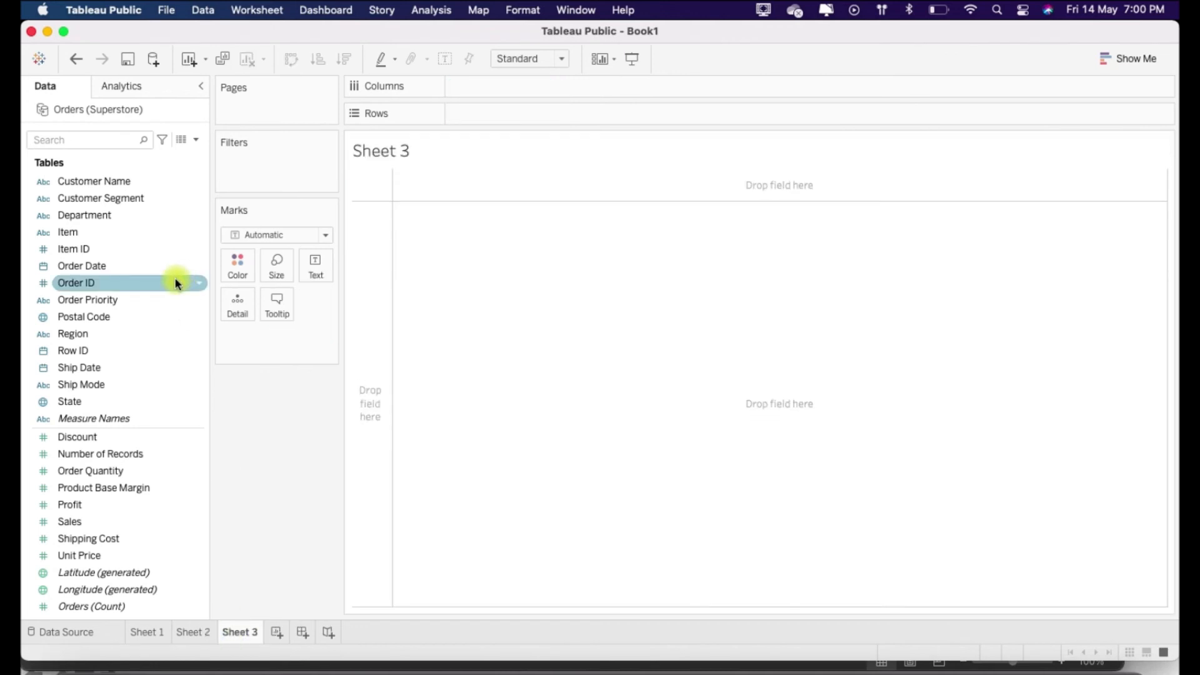
drag(81, 232, 444, 110)
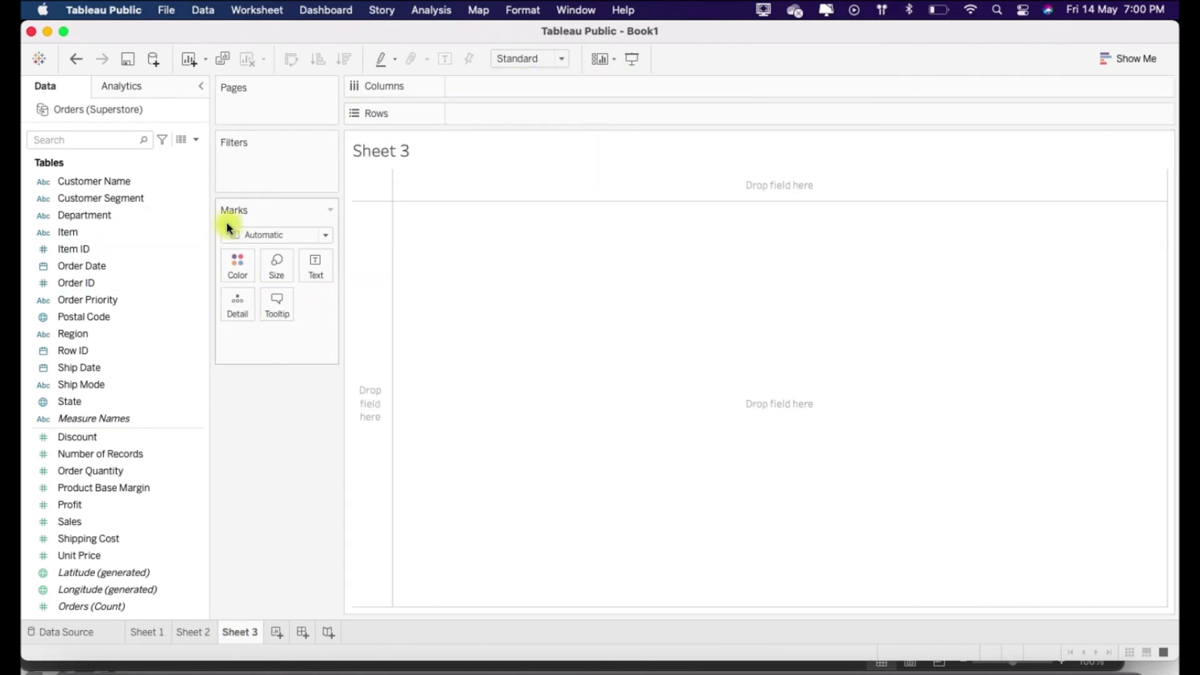
drag(161, 232, 471, 119)
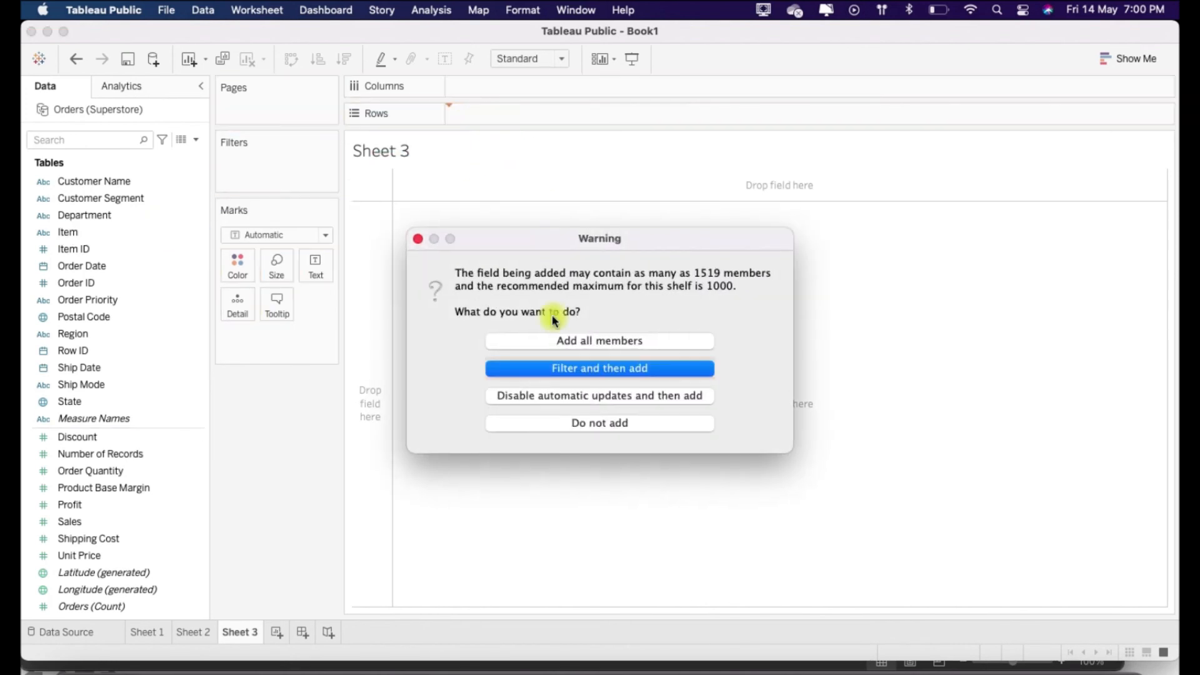
click(549, 340)
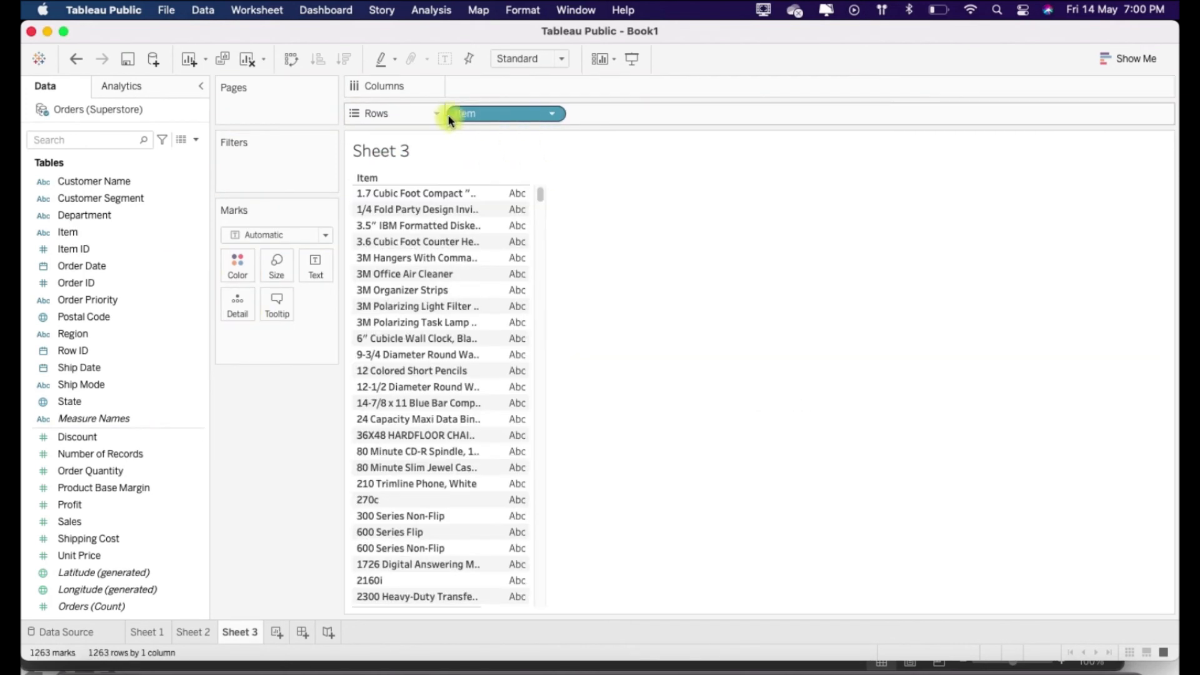
- Check the field options available for Item, and remove Item from Rows
click(553, 113)
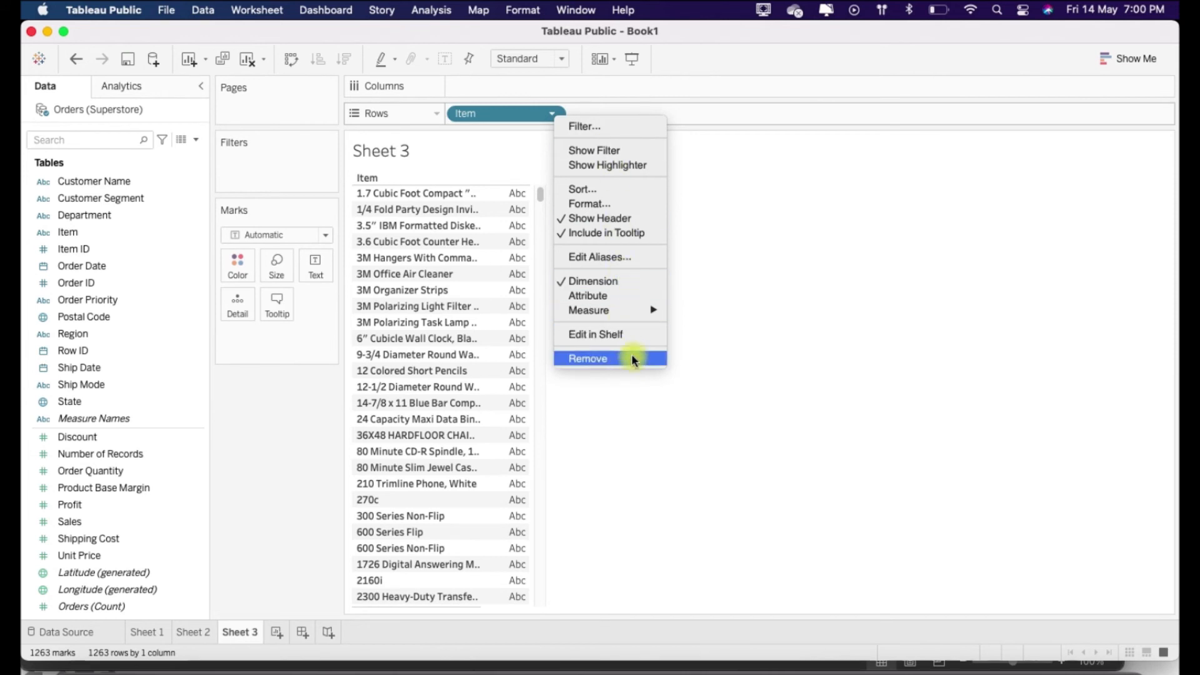
click(700, 173)
drag(502, 115, 669, 55)
- Add Order Date to Rows on Sheet 3 and convert its year to Continuous
drag(95, 275, 459, 112)
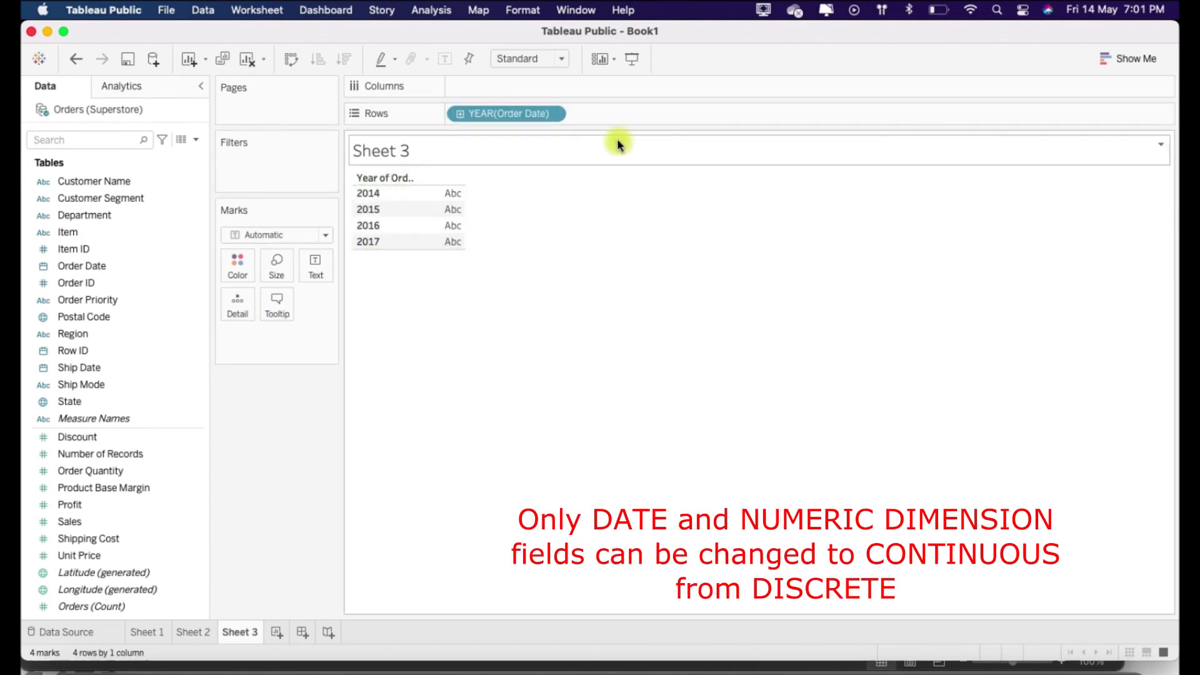
click(550, 115)
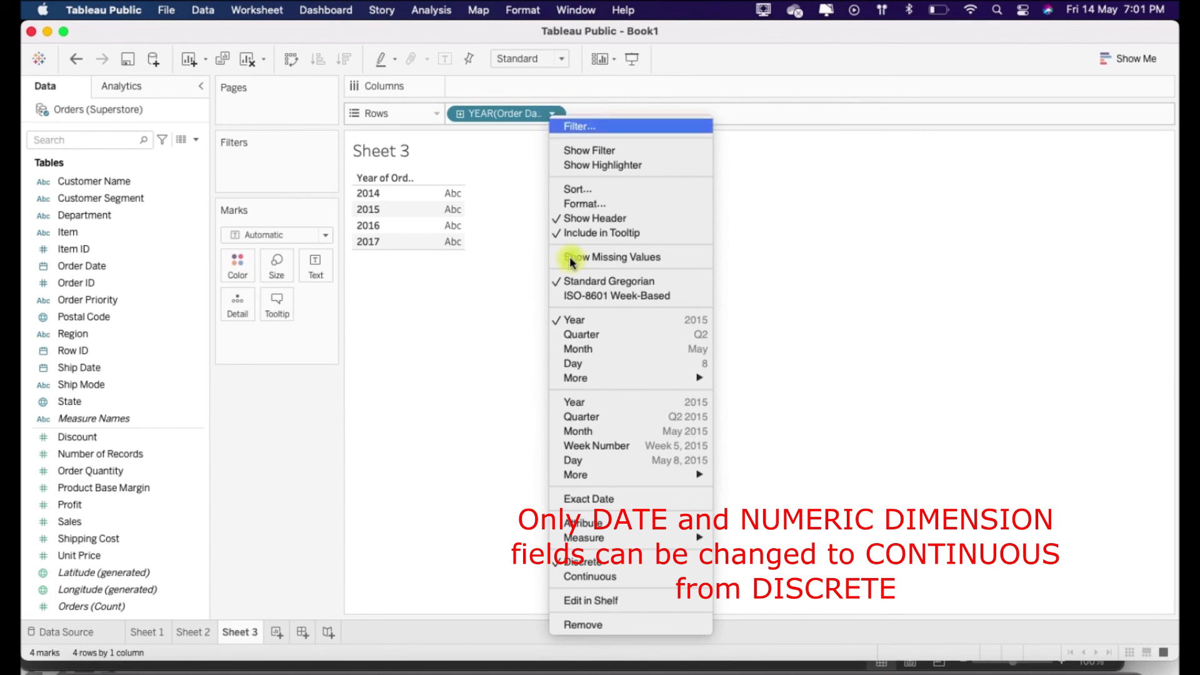
click(608, 577)
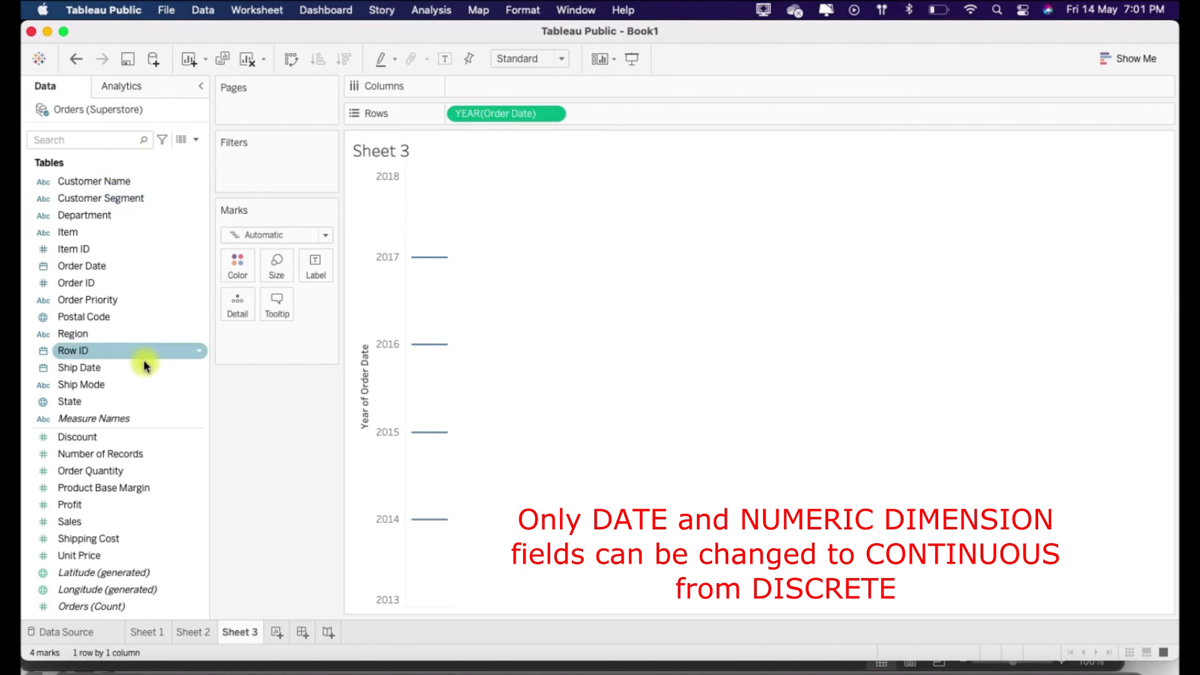
- Replace Order Date on Rows with Row ID, and convert its year to Continuous
click(190, 351)
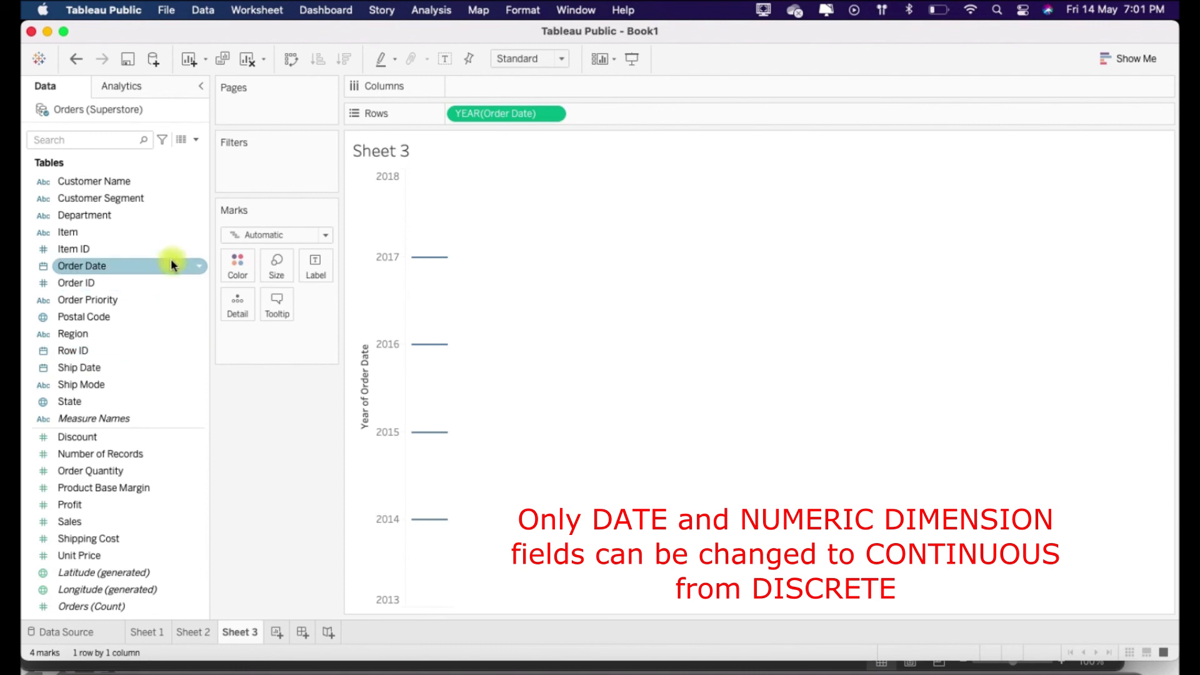
drag(172, 260, 542, 115)
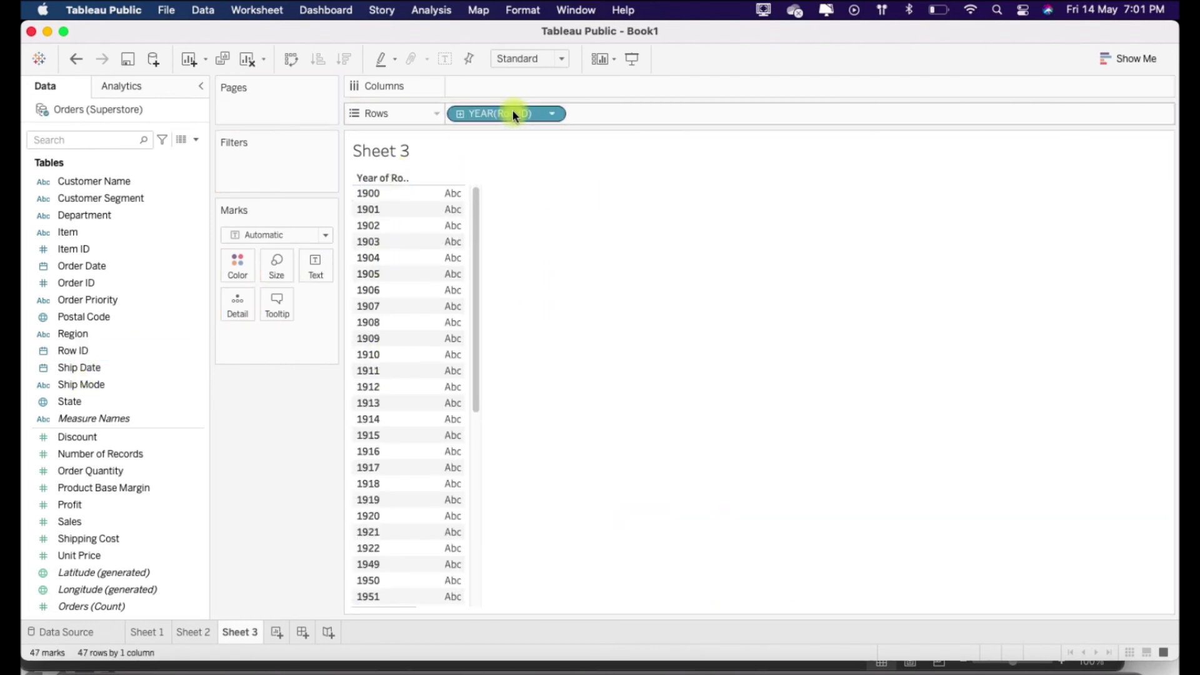
right_click(512, 112)
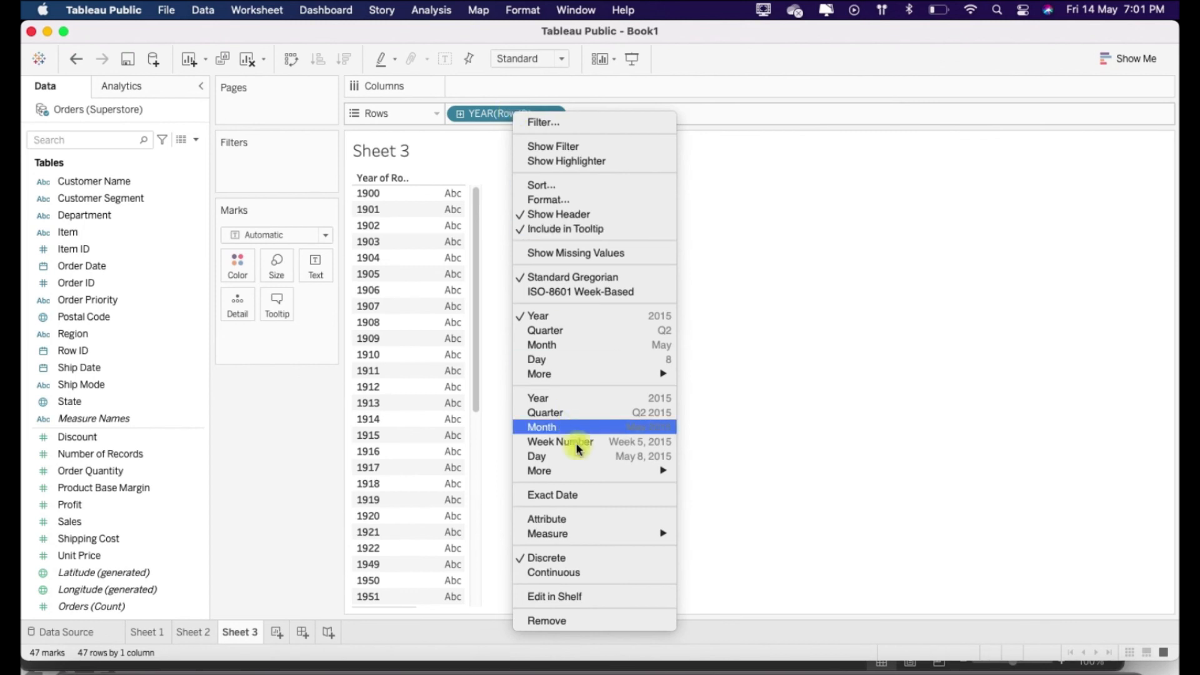
click(563, 576)
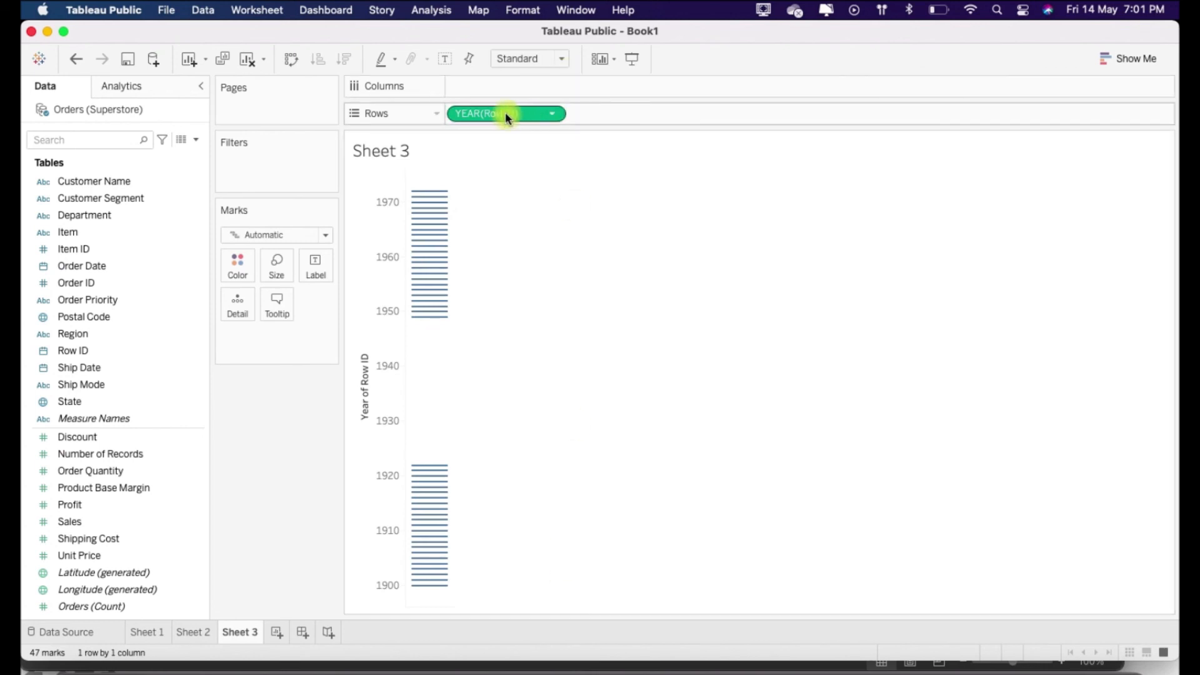
- Replace Row ID on Rows with Region, and place average Sales on Columns to build a bar chart
drag(498, 114, 404, 38)
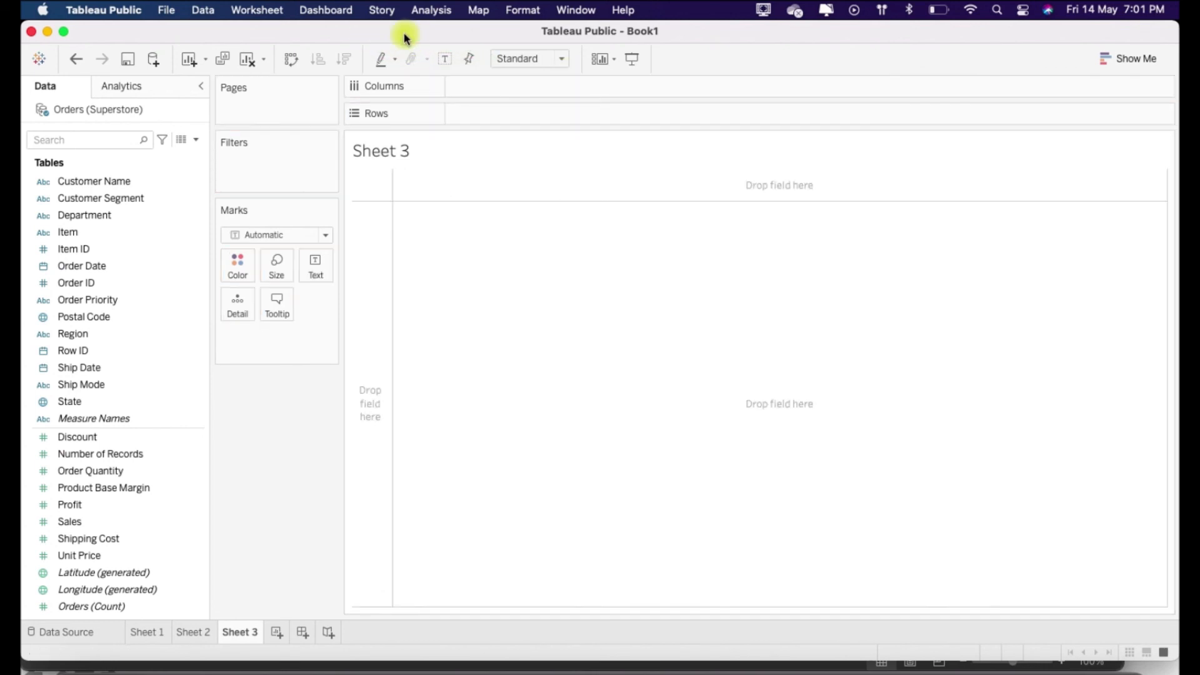
click(181, 265)
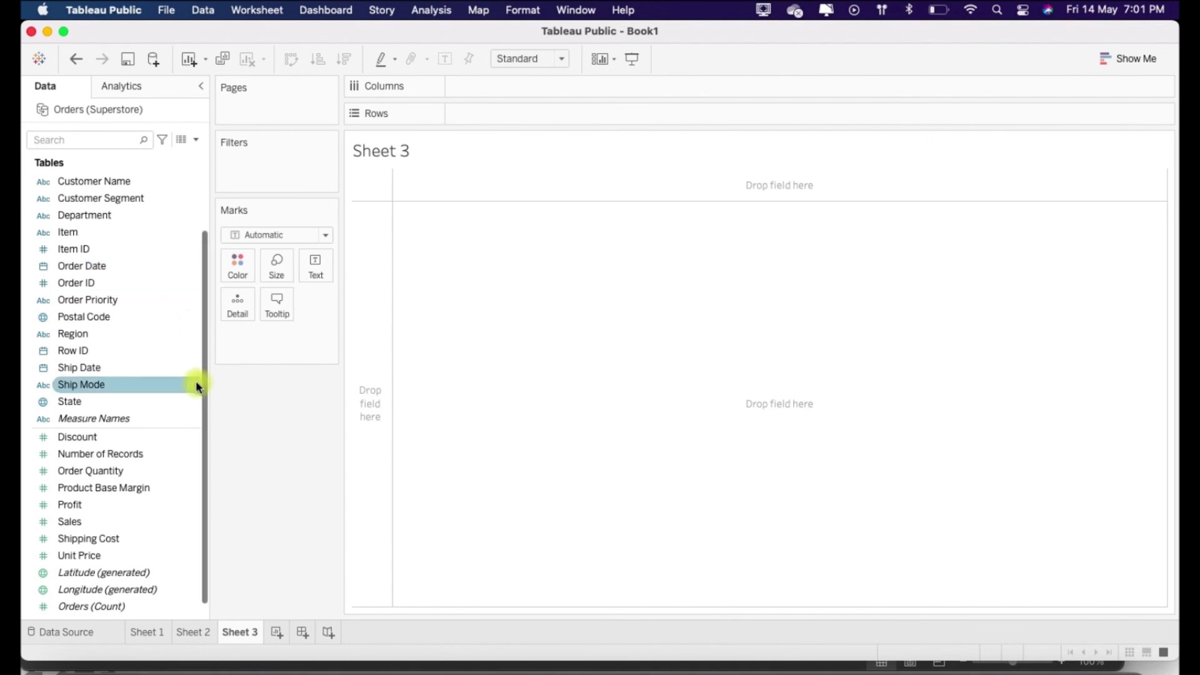
click(89, 523)
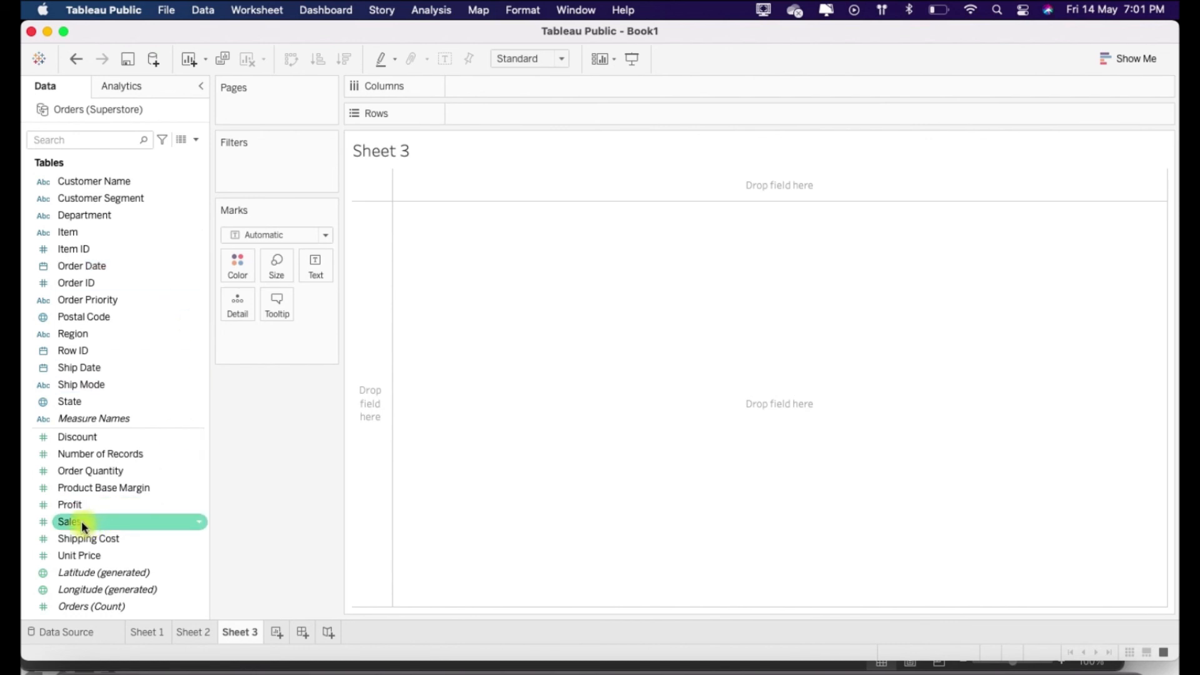
drag(95, 335, 489, 114)
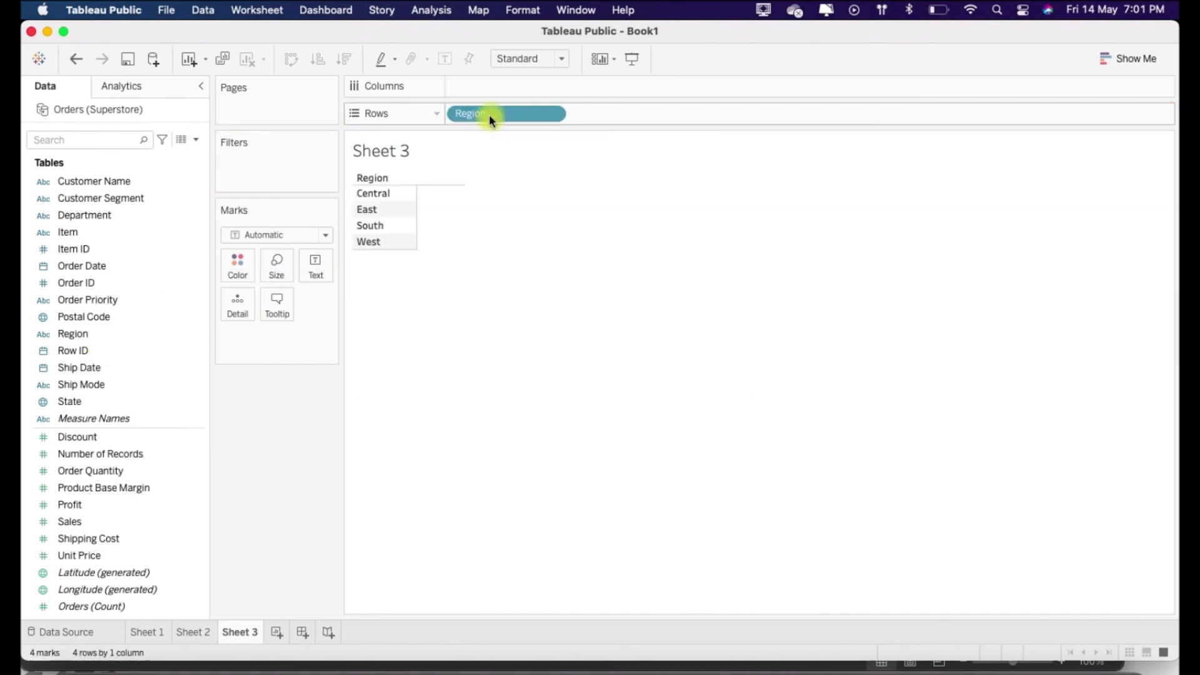
drag(108, 521, 478, 85)
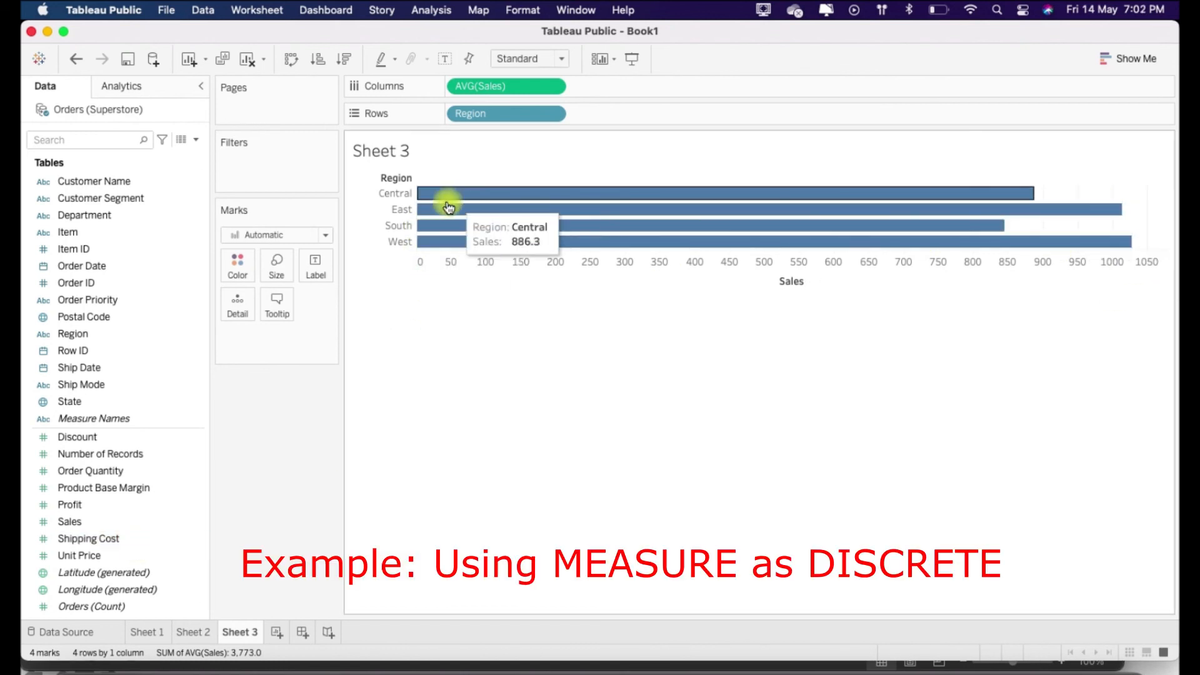
- Add average Sales to Rows after Region, and convert that Rows field to Discrete
click(155, 506)
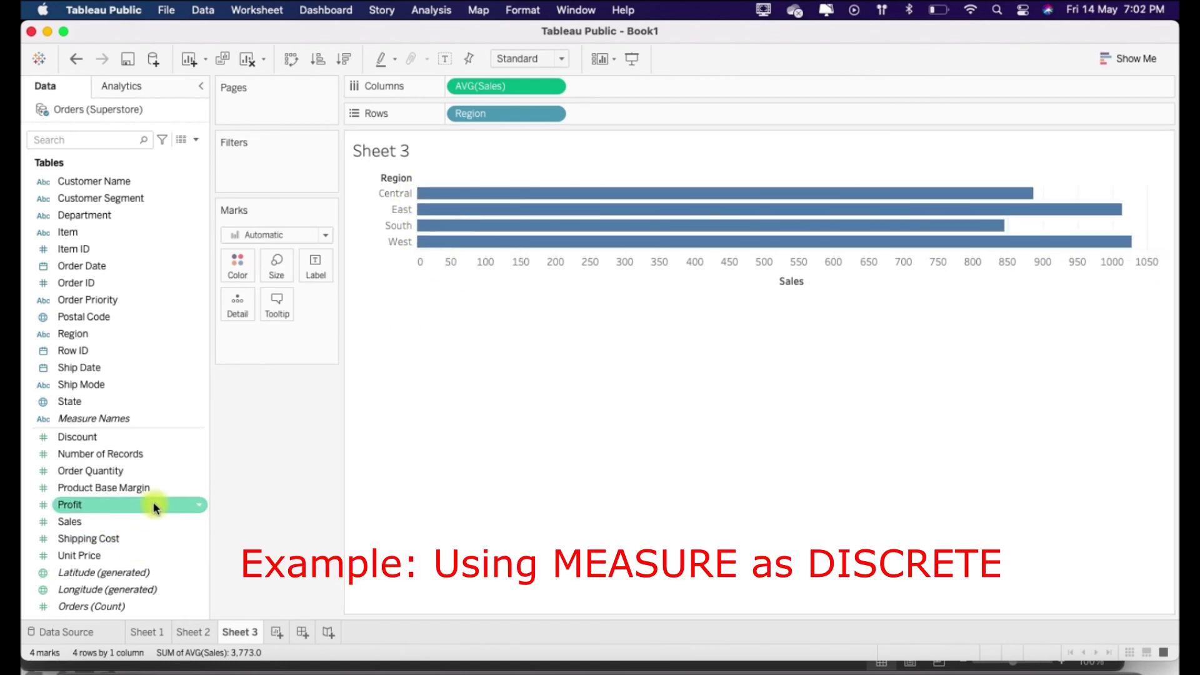
click(68, 519)
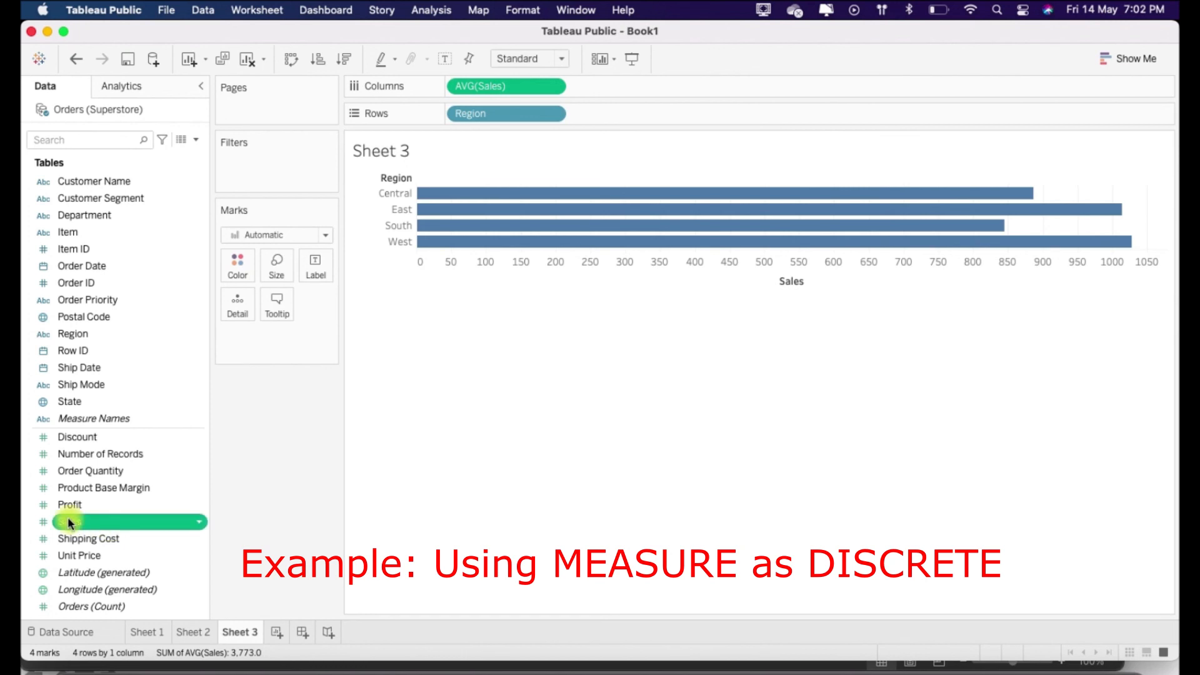
drag(68, 519, 620, 107)
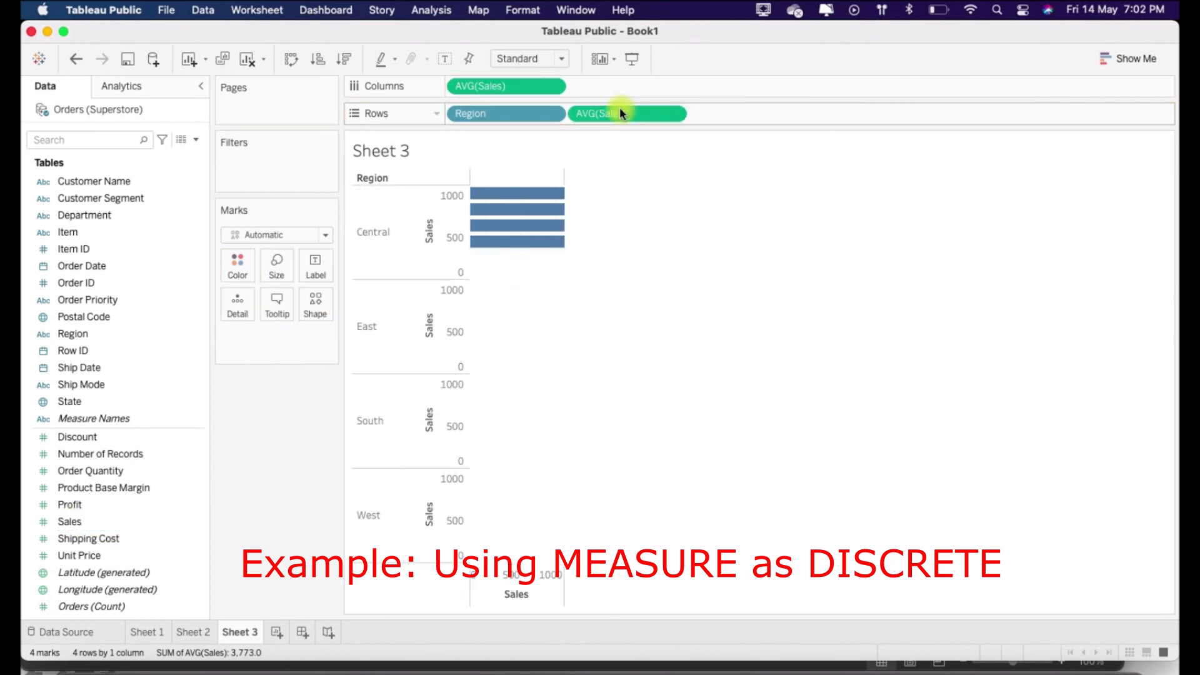
click(672, 114)
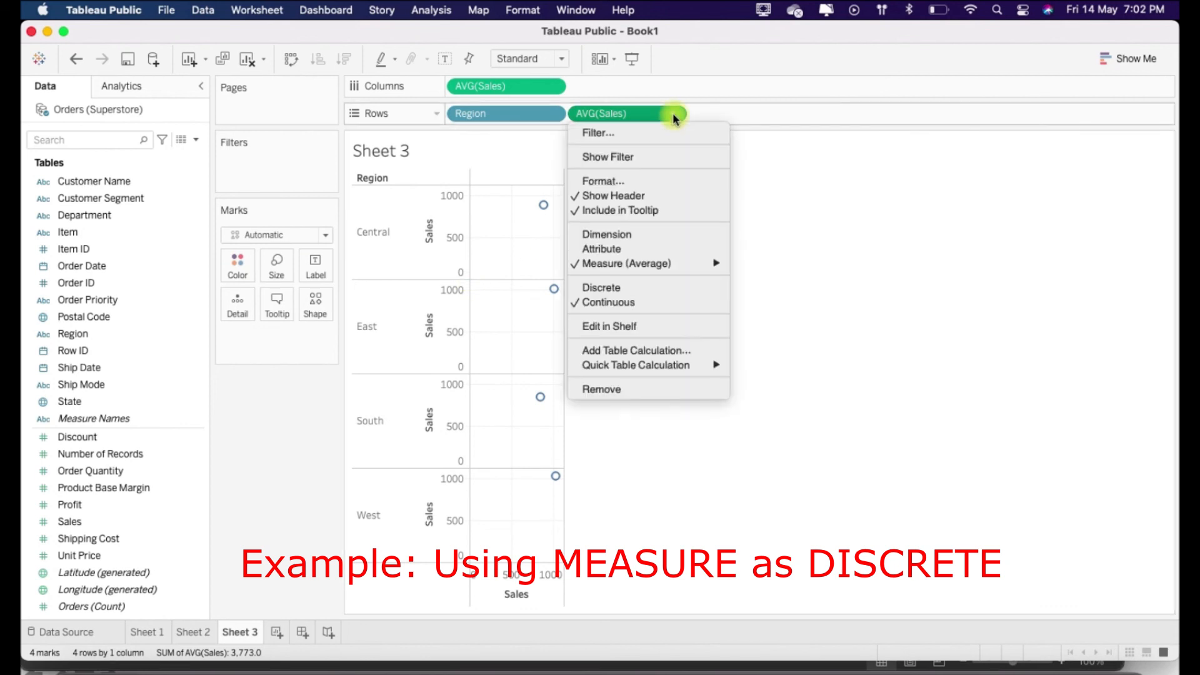
click(655, 288)
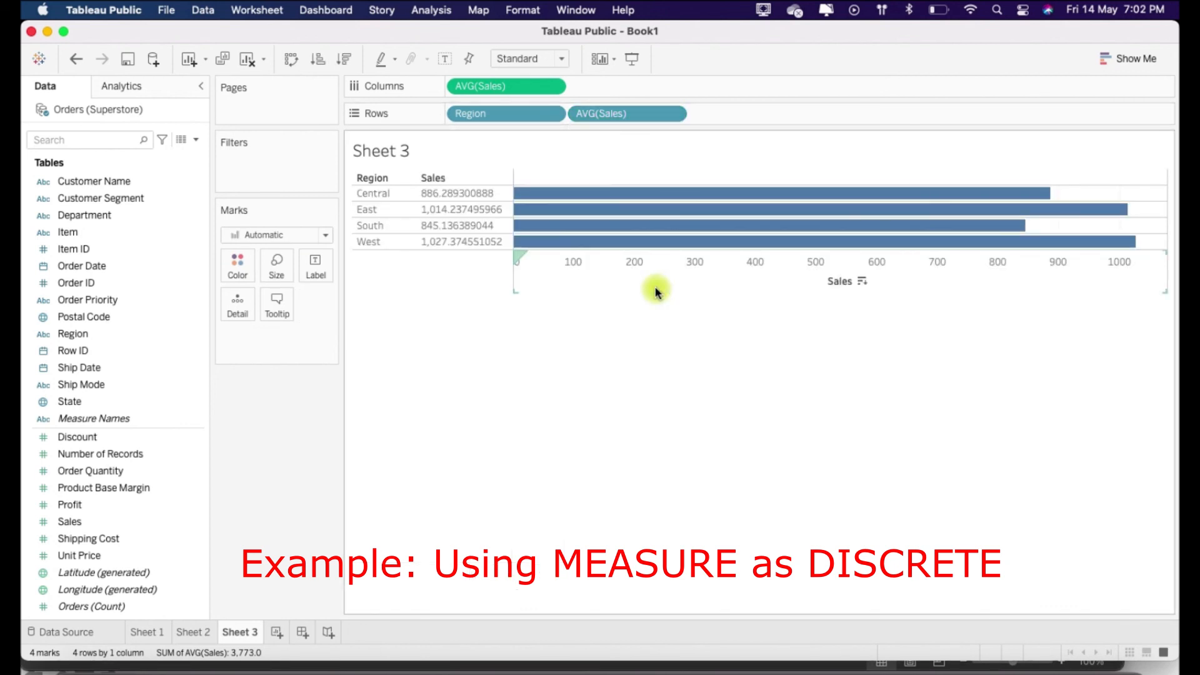